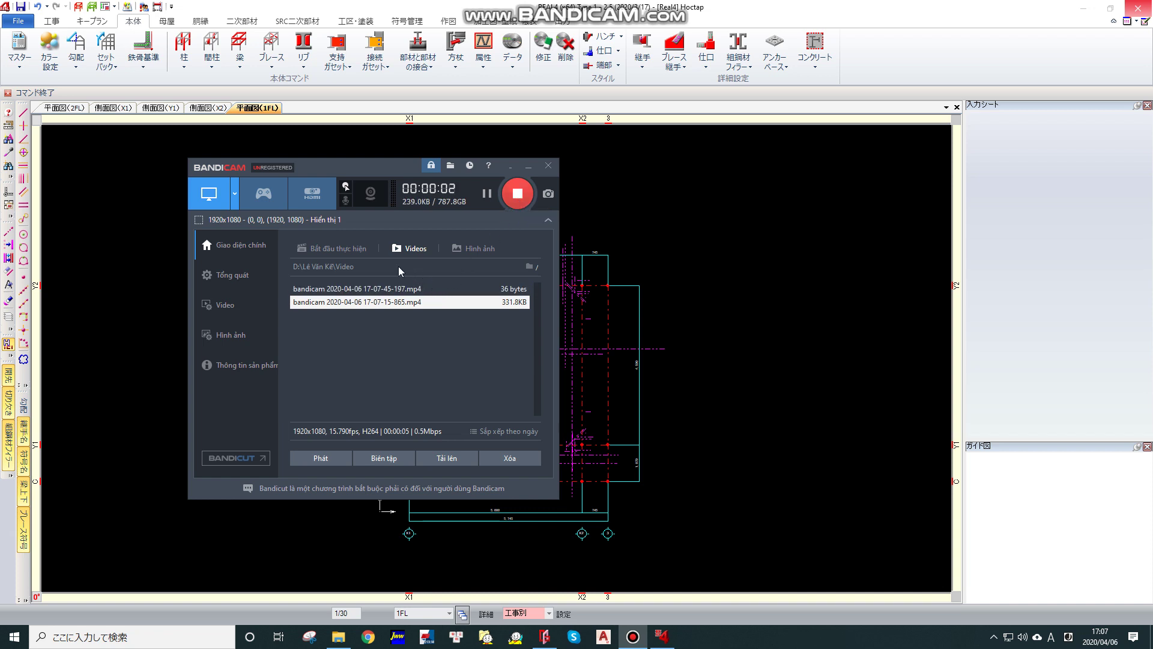
# Close the recorder window, switch to the キープラン tab, and open the ガイド図 dropdown.
pyautogui.click(527, 167)
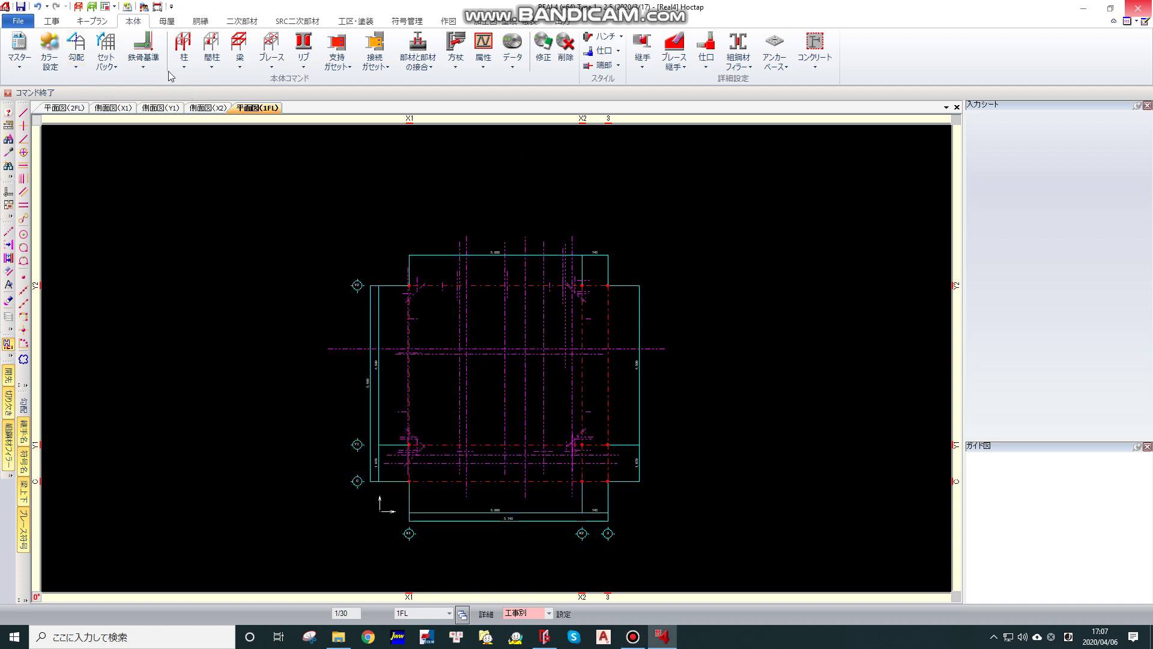
pyautogui.click(91, 20)
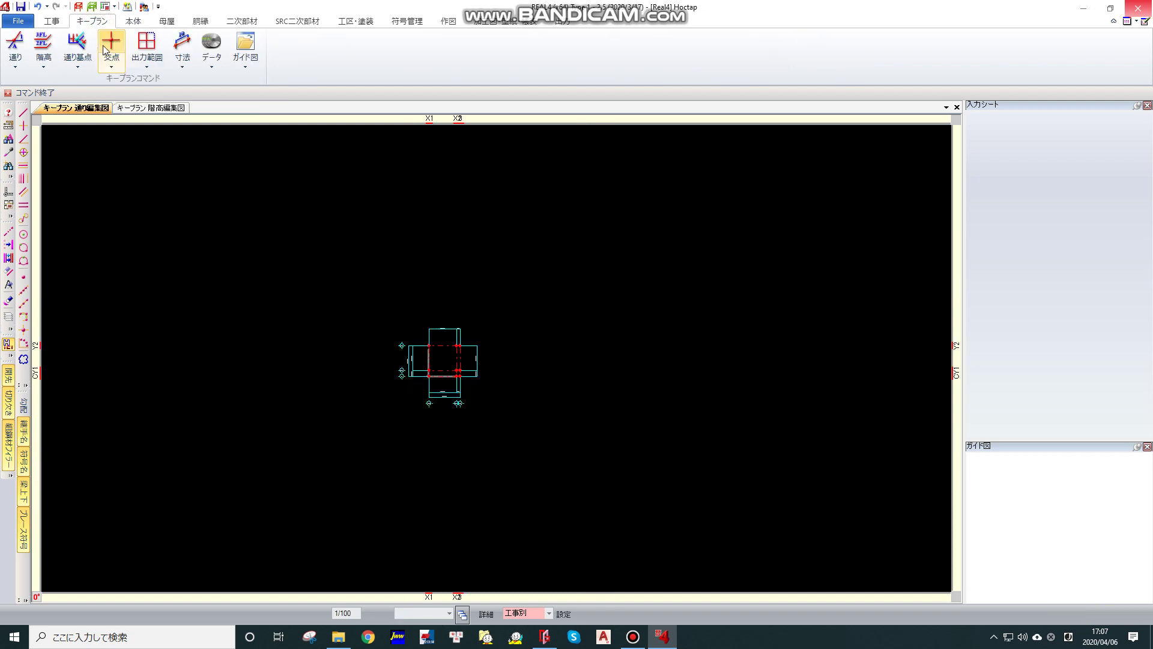
pyautogui.click(245, 63)
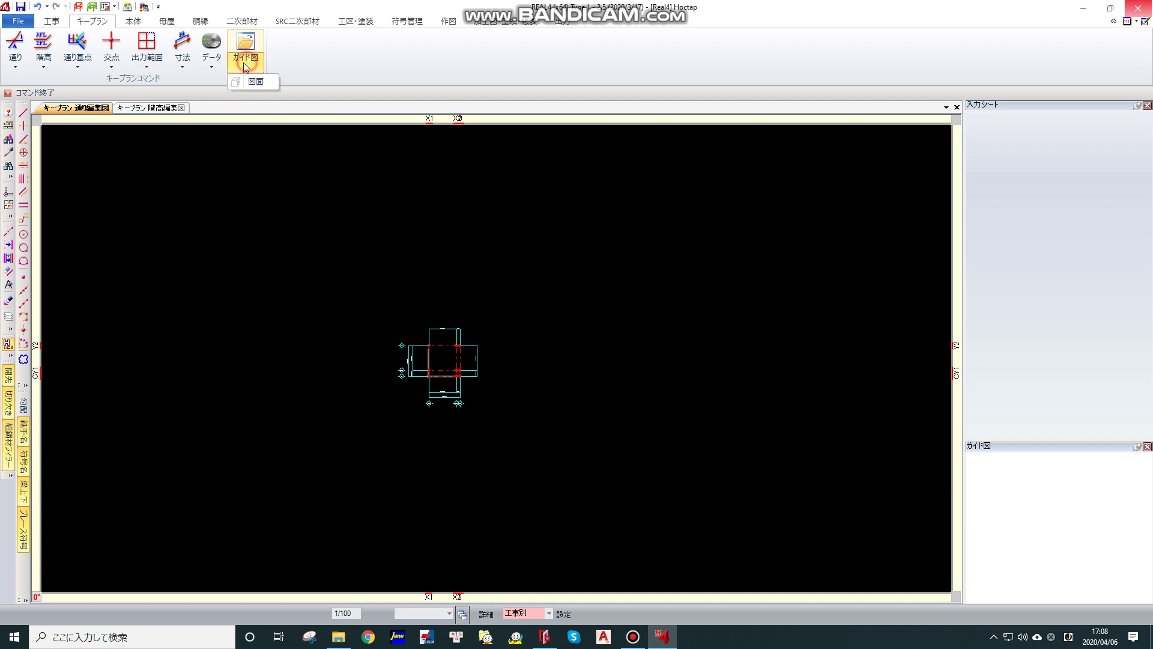
# Load A-01.dwg from the 03_work (D:) drive as a 図面 guide drawing.
pyautogui.click(270, 81)
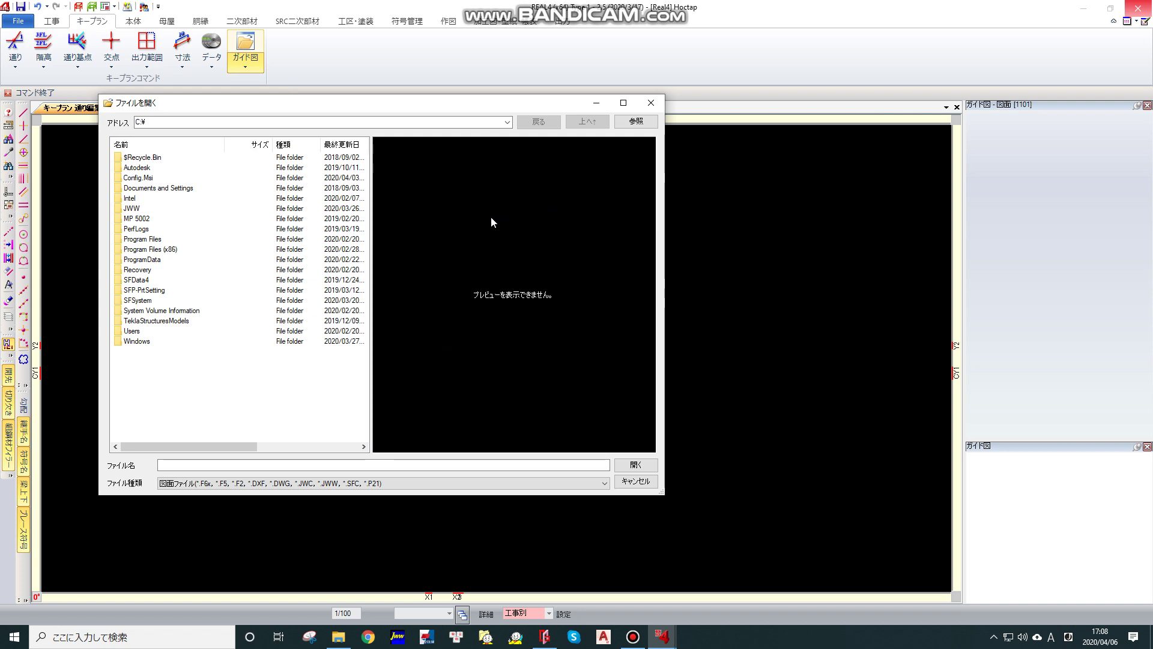
pyautogui.click(634, 123)
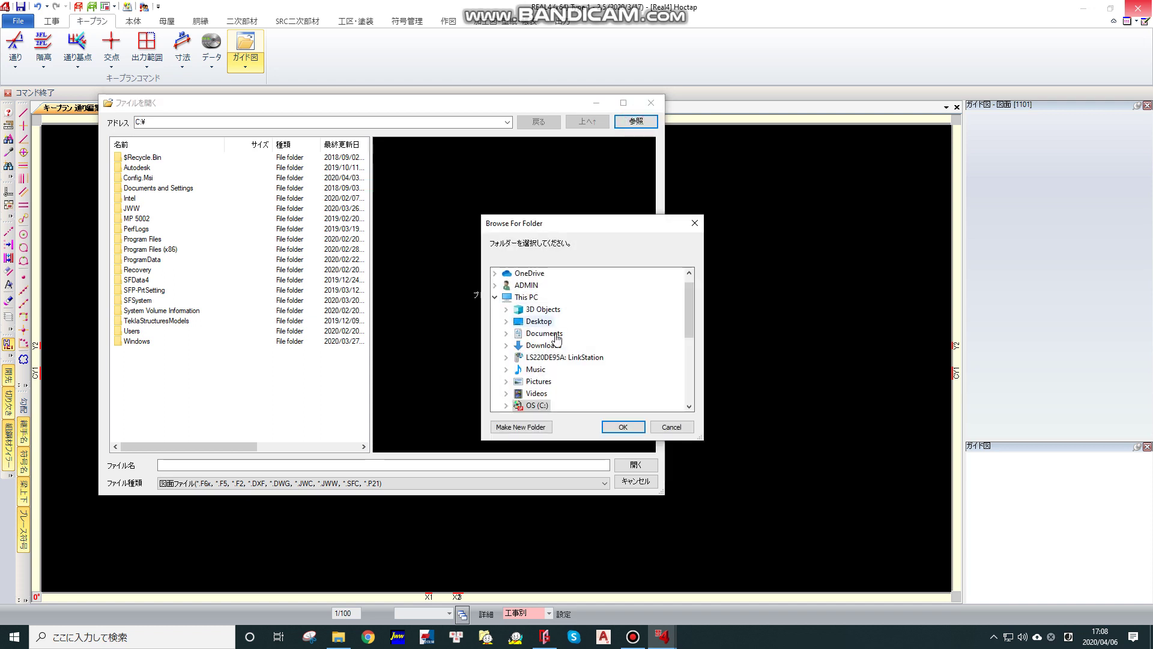
pyautogui.click(527, 296)
pyautogui.scroll(-2, 559, 322)
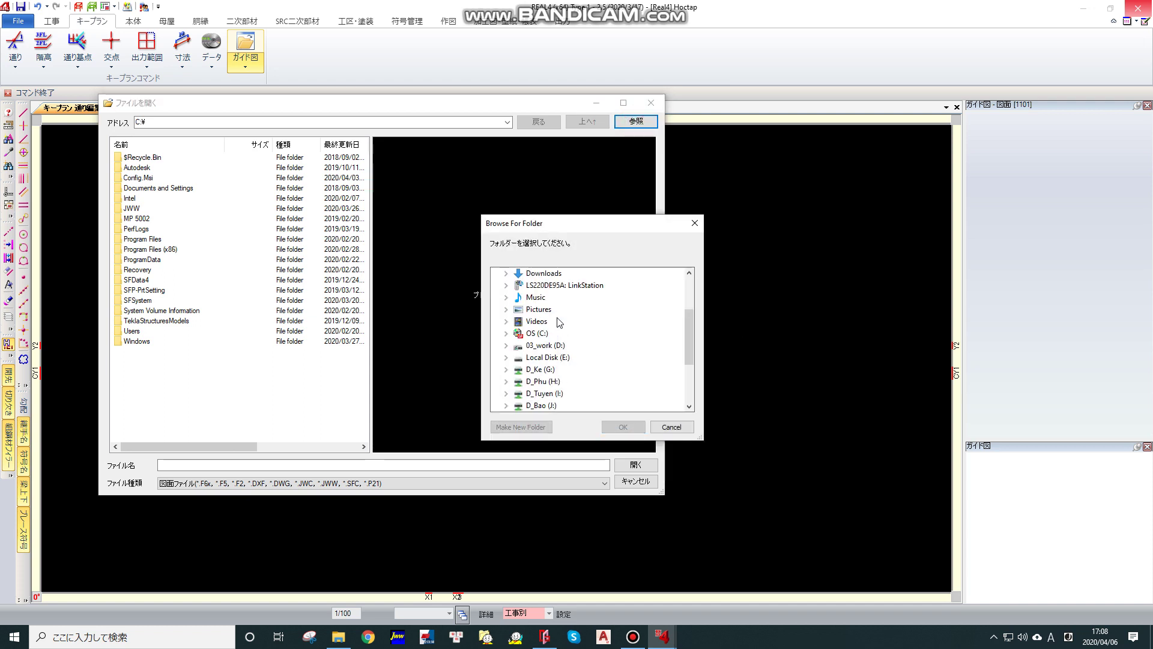
pyautogui.scroll(1, 558, 322)
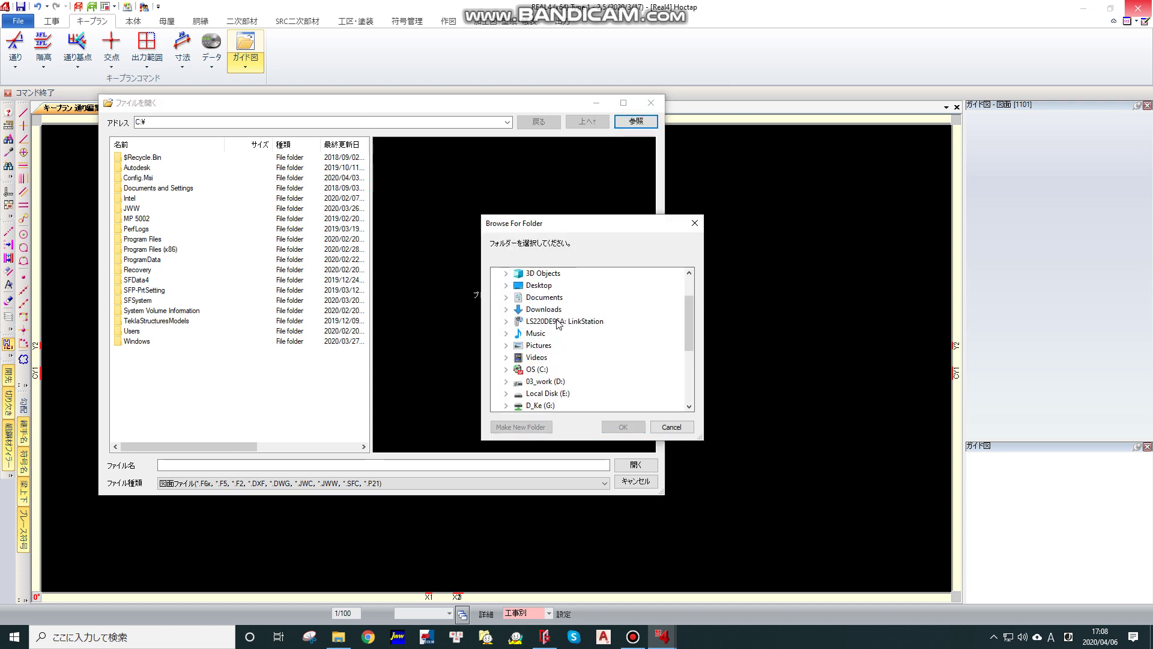
pyautogui.click(557, 382)
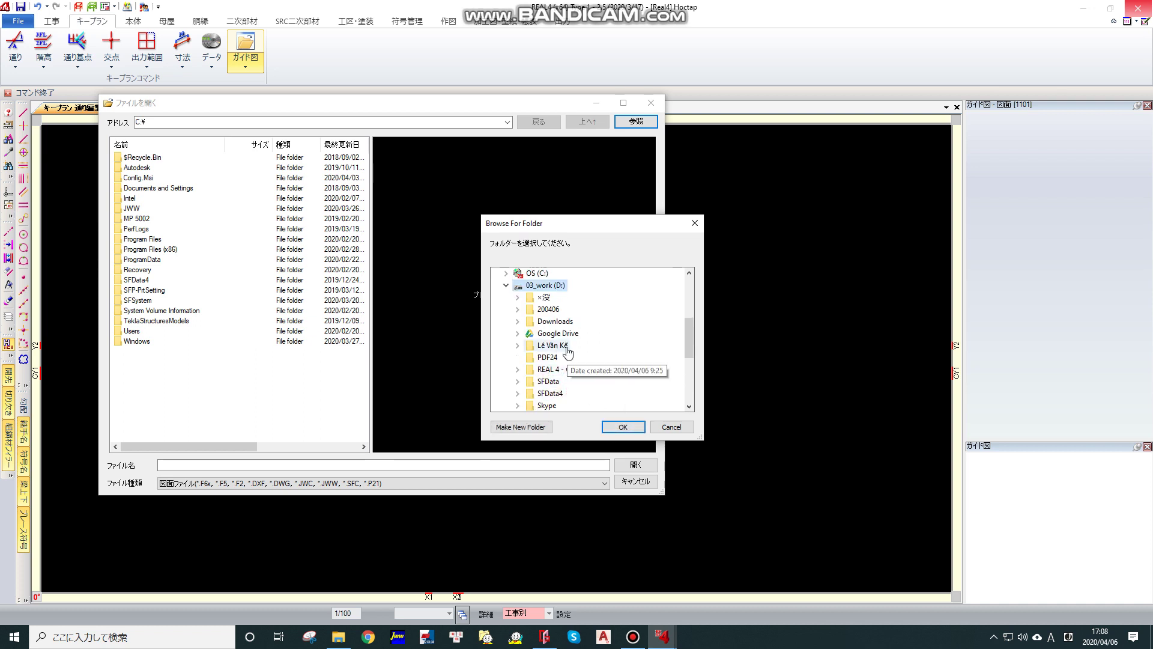
pyautogui.click(623, 426)
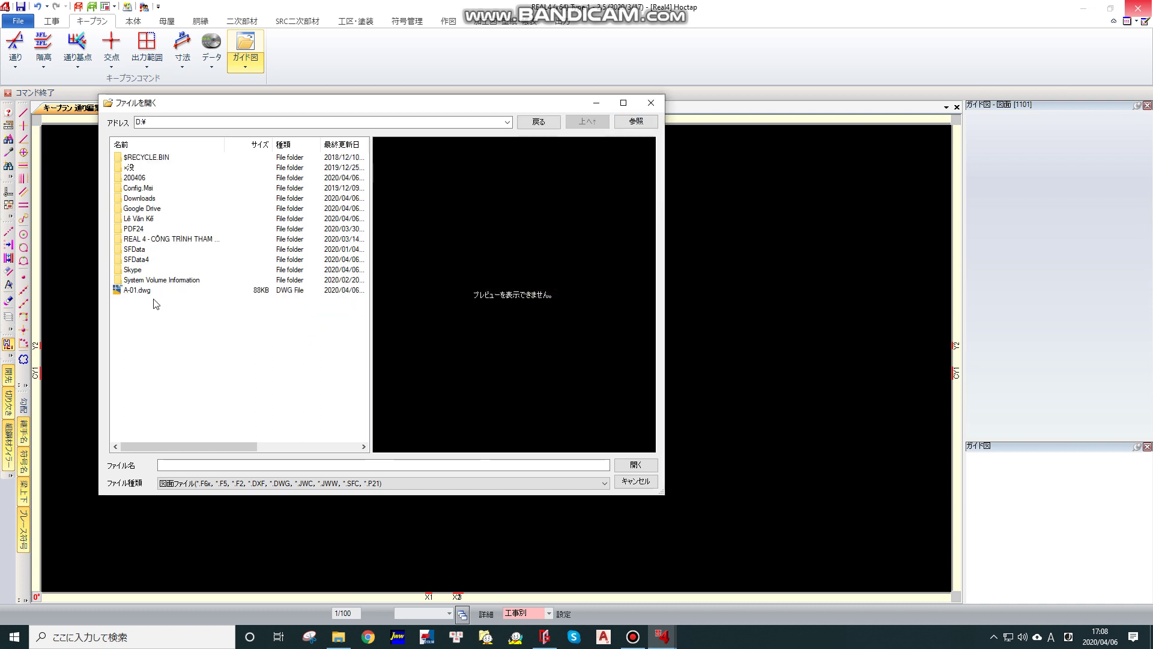
pyautogui.click(143, 291)
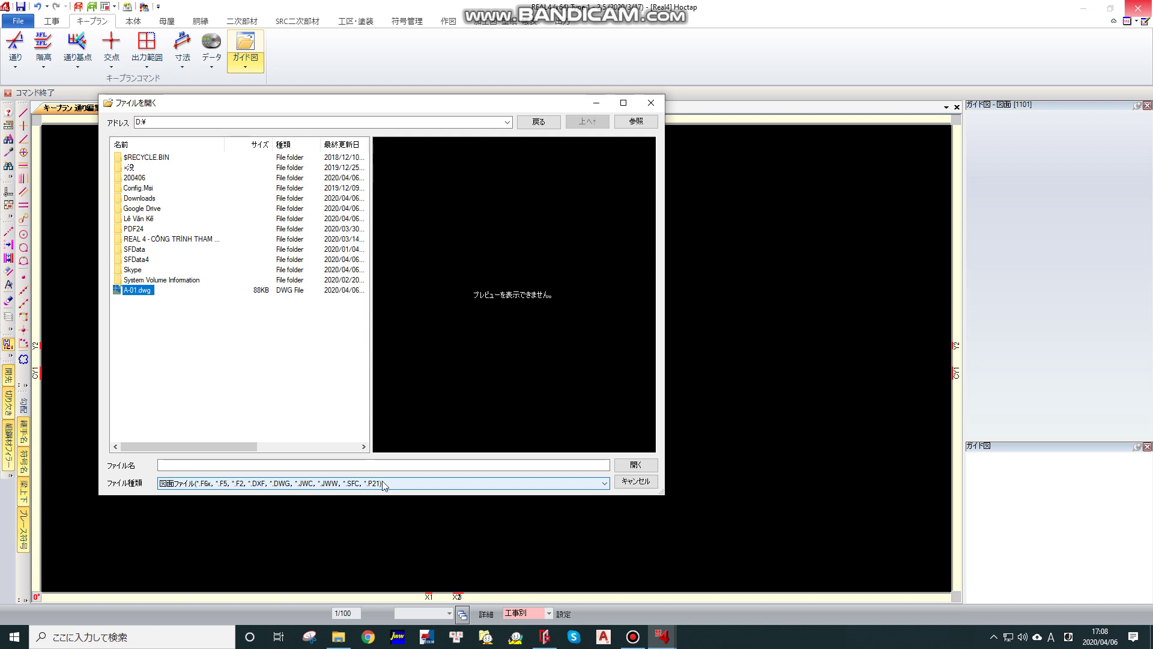
pyautogui.click(636, 465)
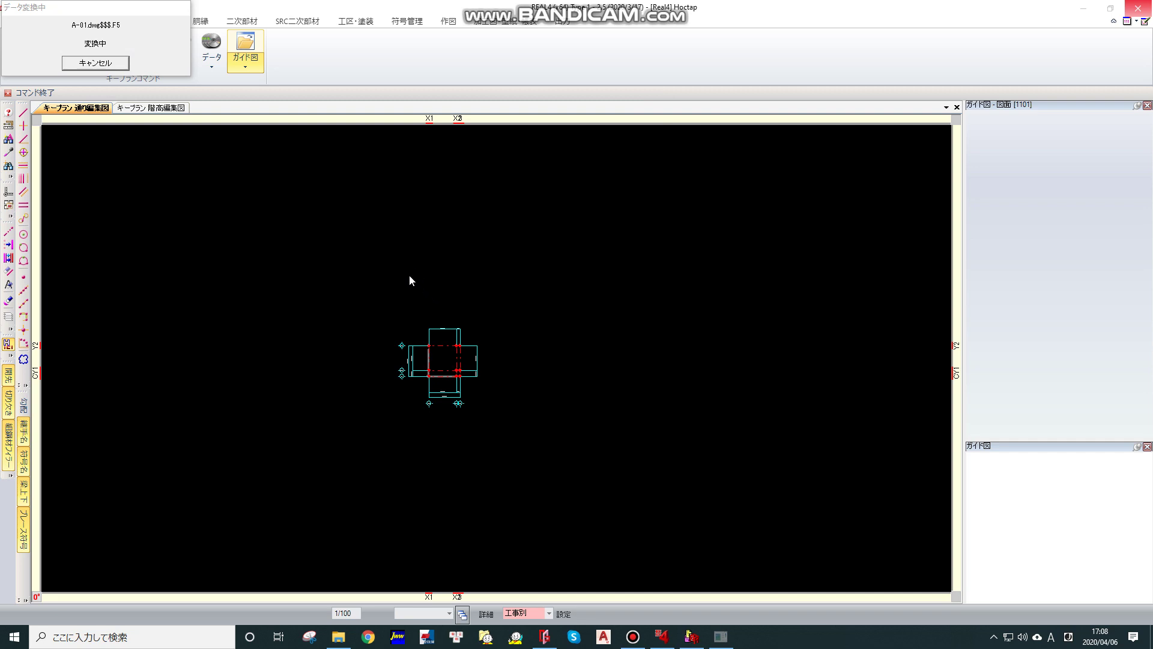
# Zoom in and place 基準点1 at the centre of the lower-left C1 column (X1/Y1).
pyautogui.scroll(-2, 460, 347)
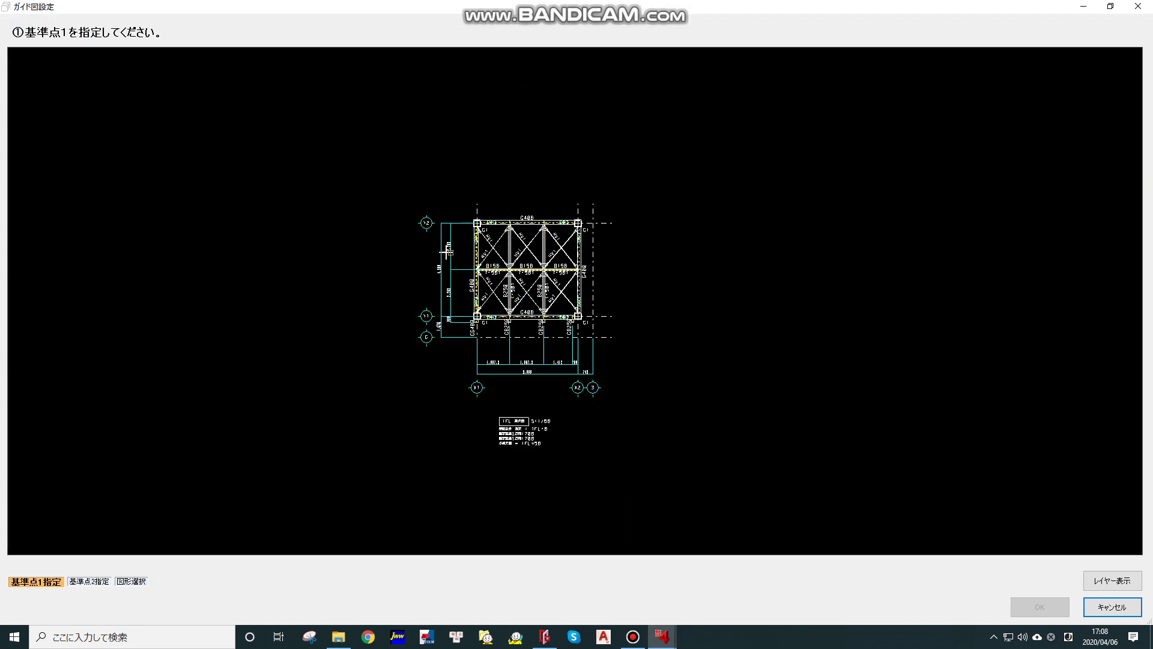
pyautogui.scroll(1, 519, 267)
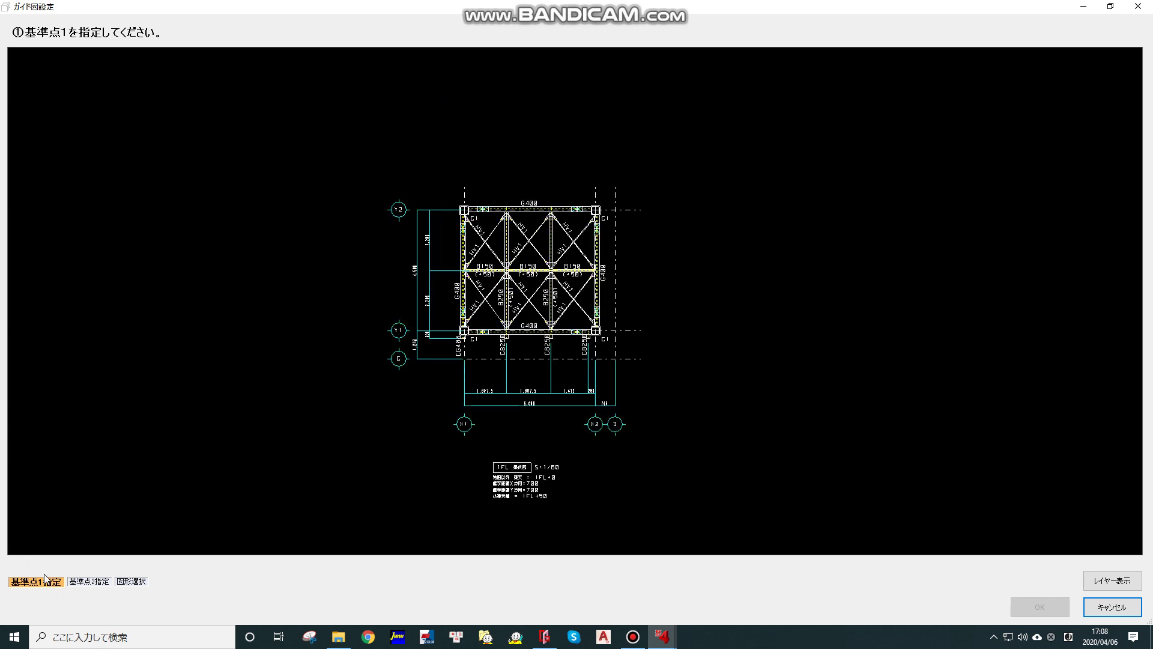
pyautogui.scroll(1, 444, 356)
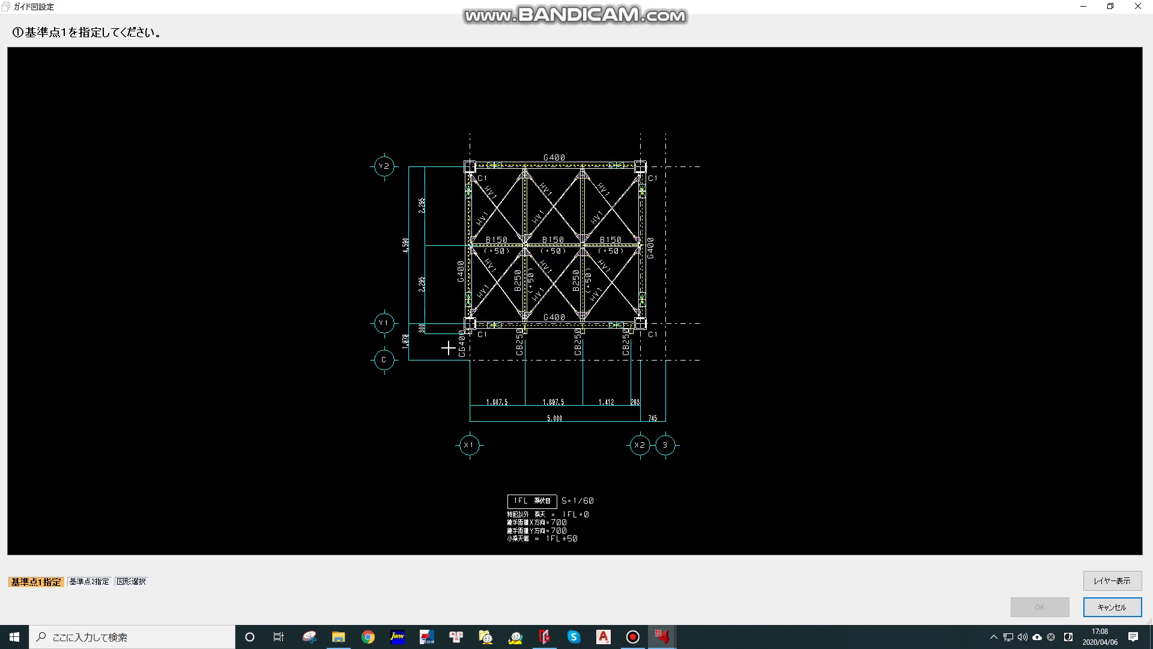
pyautogui.scroll(1, 462, 330)
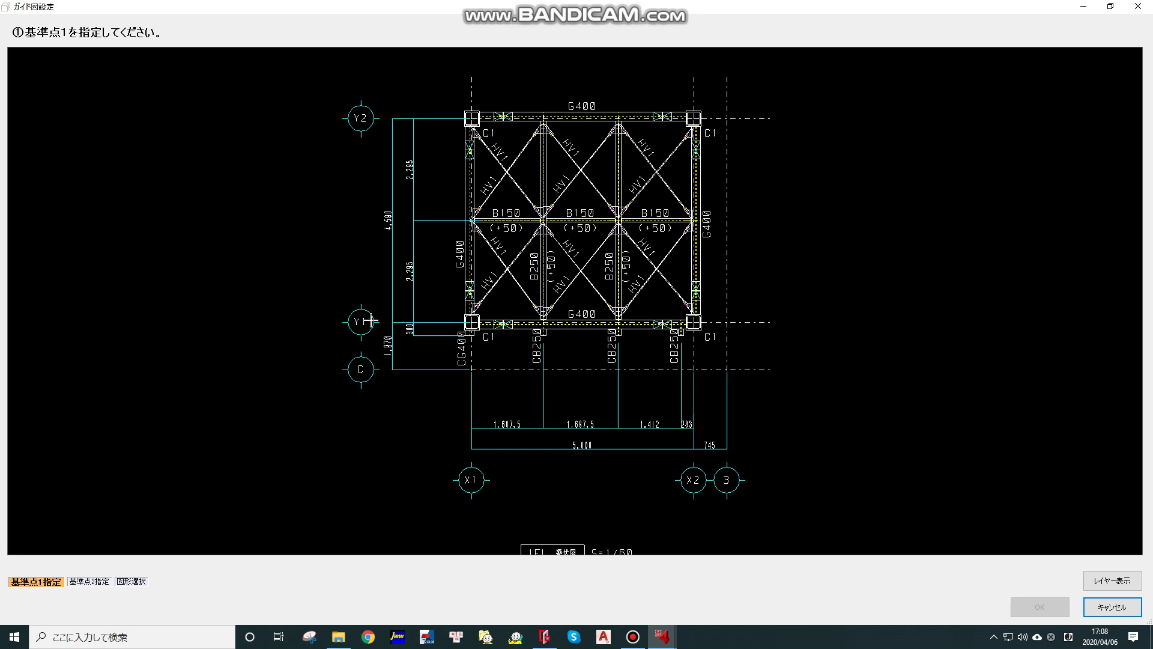
pyautogui.scroll(2, 478, 367)
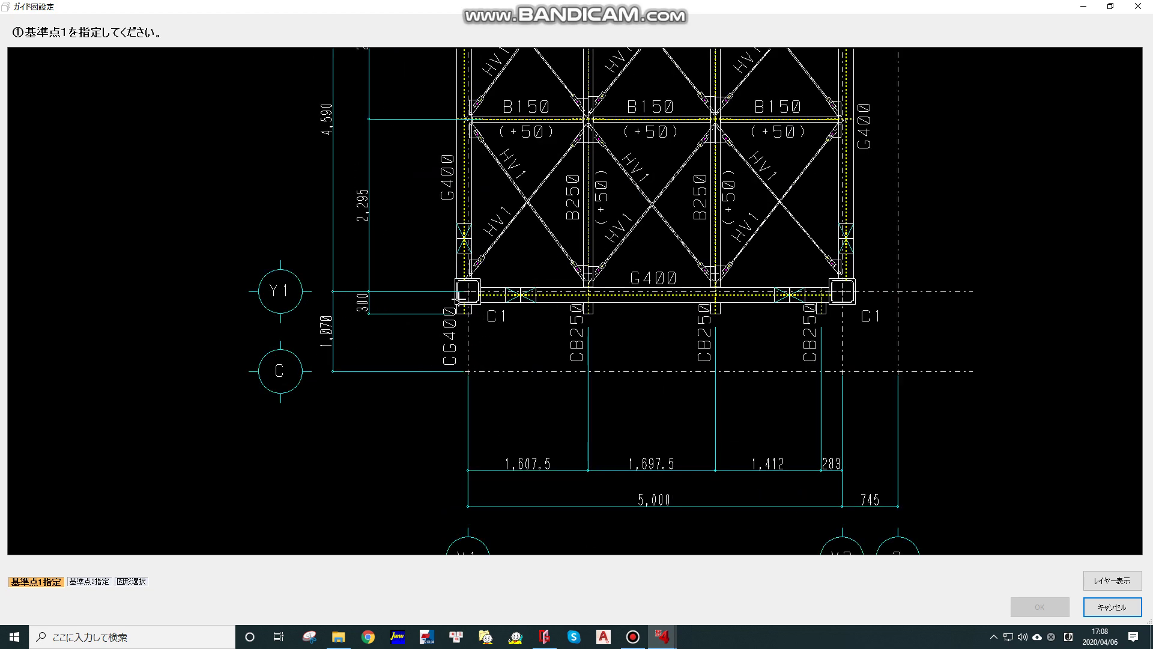
pyautogui.scroll(-3, 471, 324)
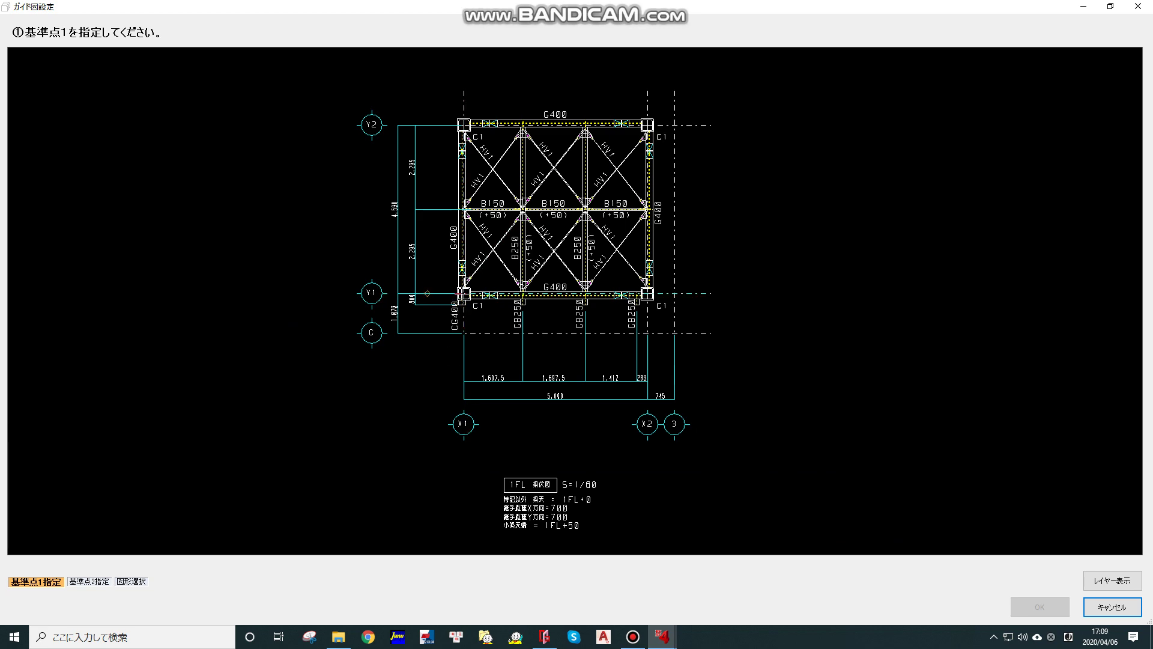
pyautogui.scroll(2, 463, 294)
pyautogui.scroll(1, 457, 297)
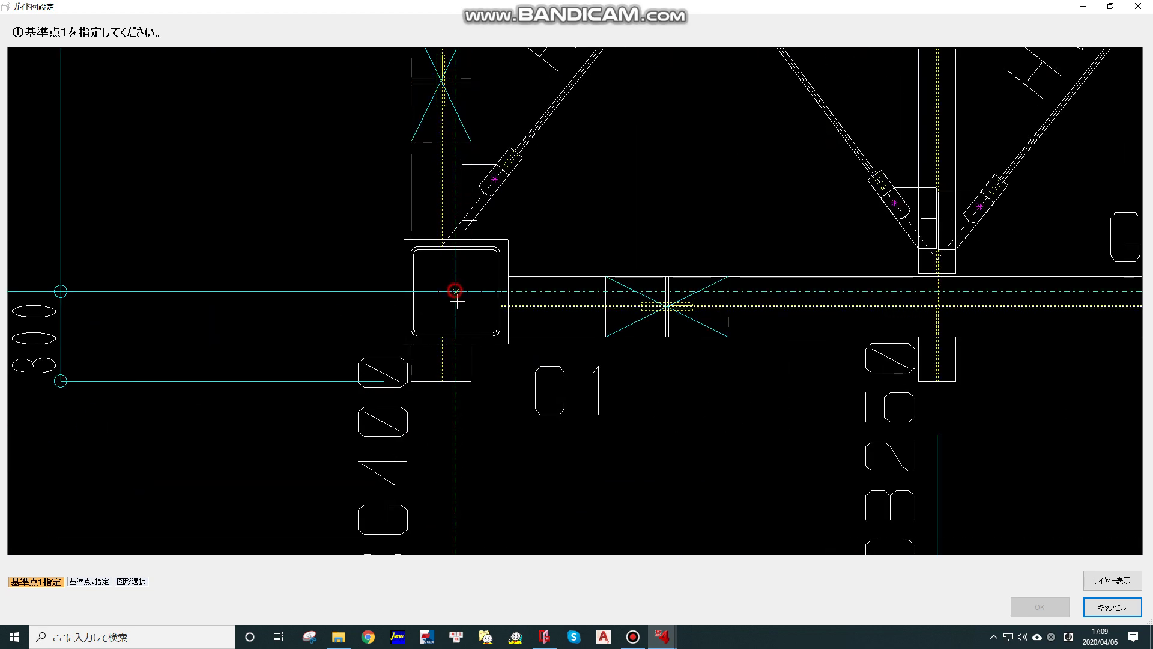
pyautogui.click(456, 302)
pyautogui.scroll(-1, 456, 302)
pyautogui.scroll(-1, 457, 312)
# Attempt 基準点2 on the lower-right column and dismiss the resulting error.
pyautogui.scroll(1, 621, 328)
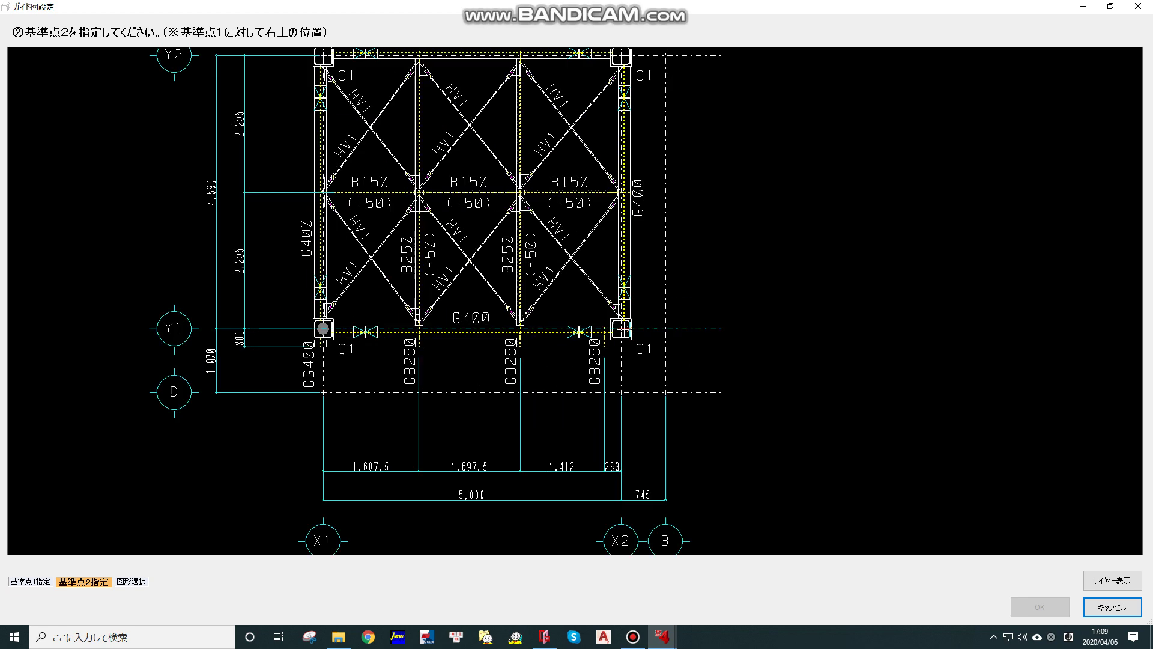
pyautogui.scroll(-1, 622, 328)
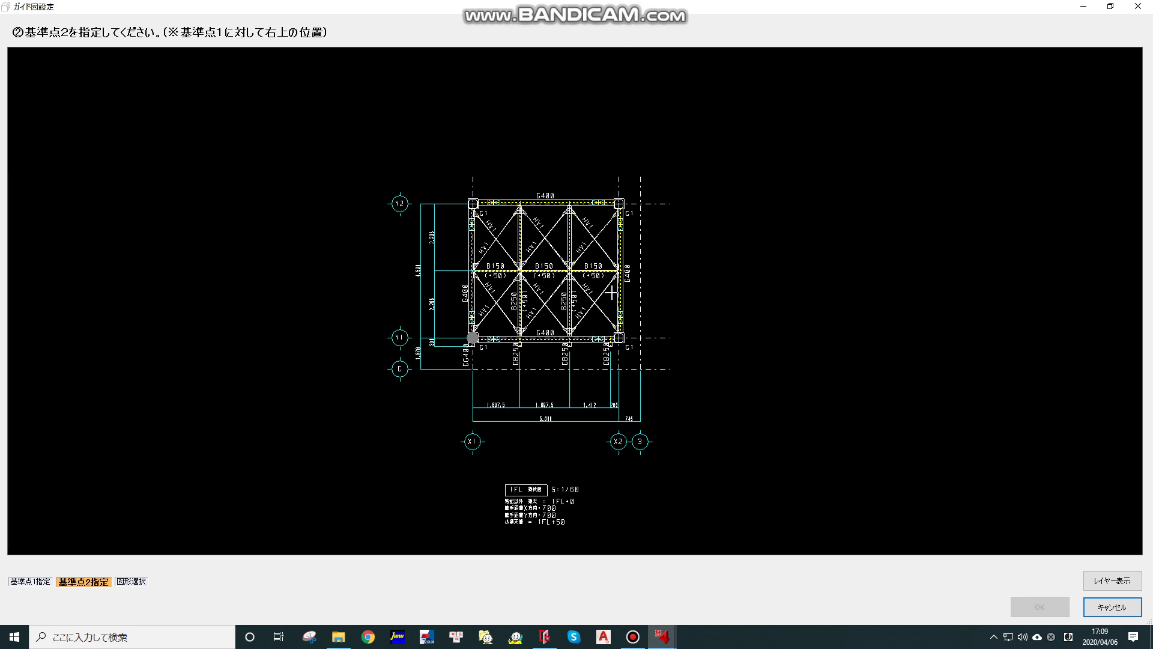
pyautogui.scroll(1, 618, 338)
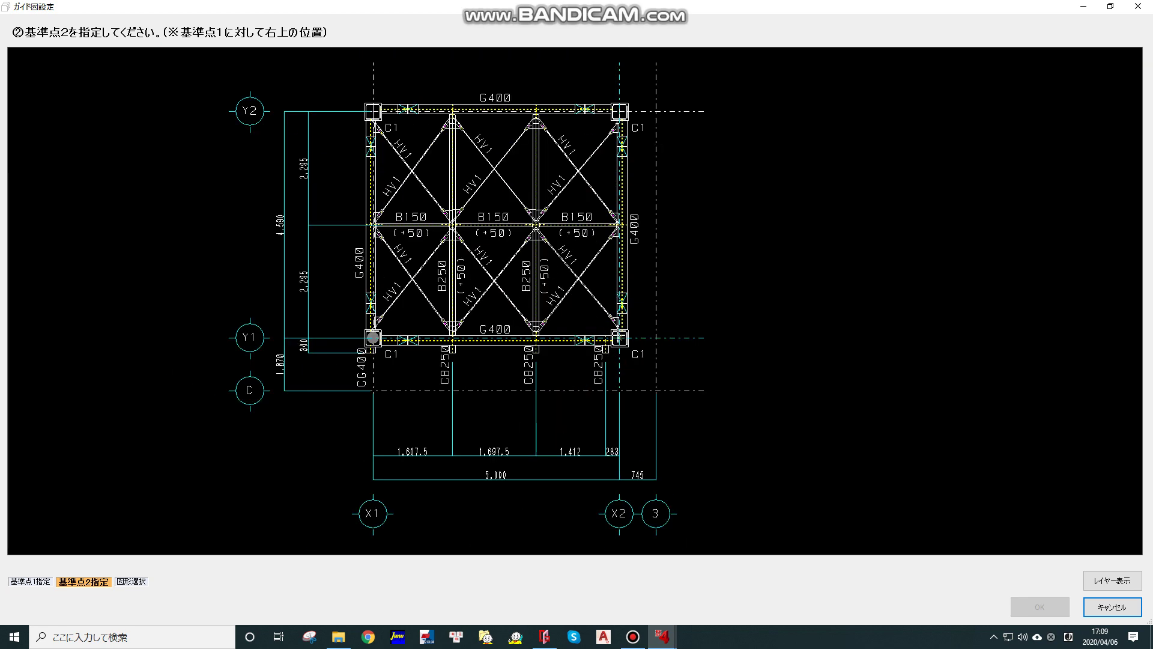
pyautogui.scroll(2, 618, 338)
pyautogui.click(624, 347)
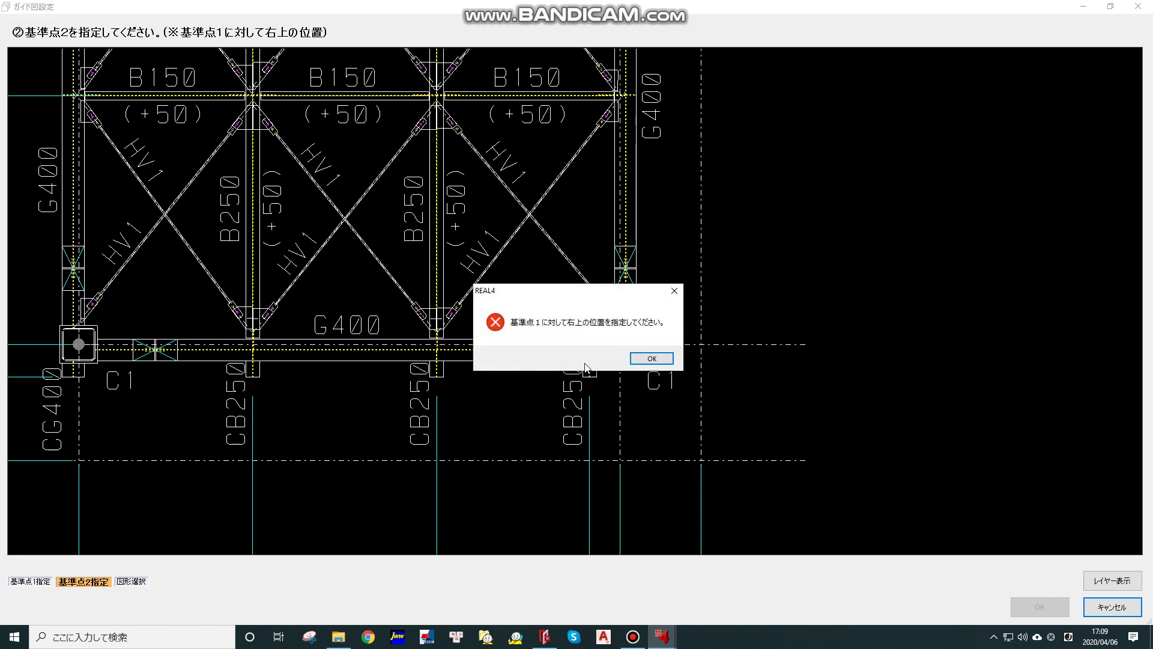
pyautogui.click(652, 358)
# Place 基準点2 at the centre of the upper-right C1 column (X2/Y2).
pyautogui.scroll(-2, 564, 331)
pyautogui.scroll(-2, 562, 324)
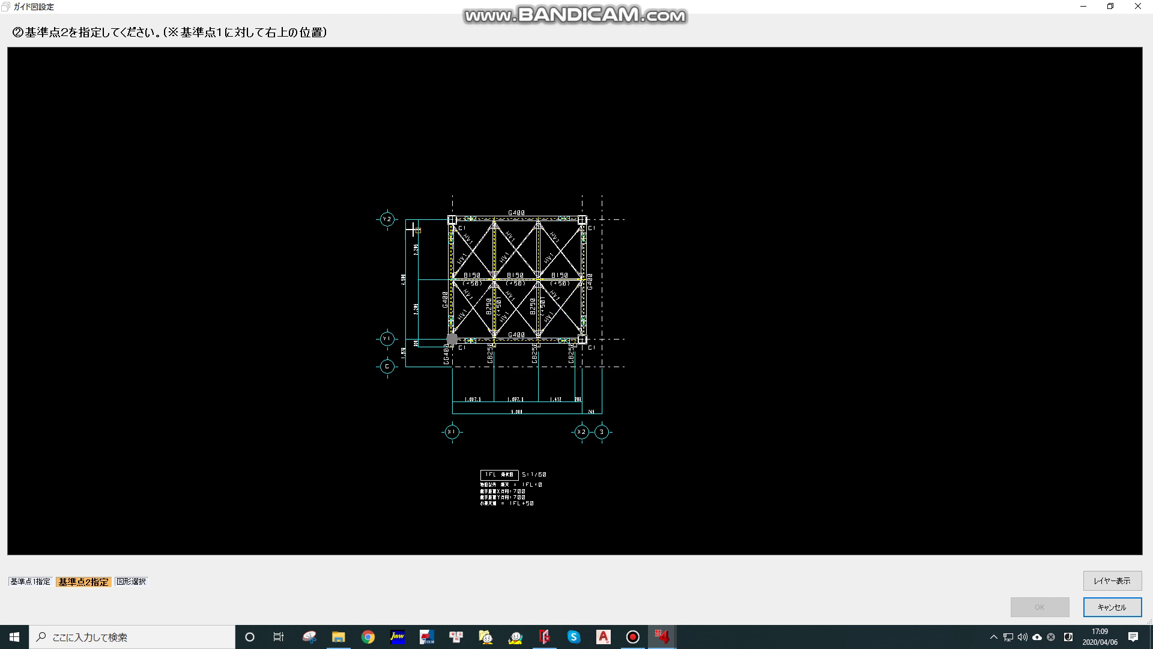
pyautogui.scroll(2, 581, 432)
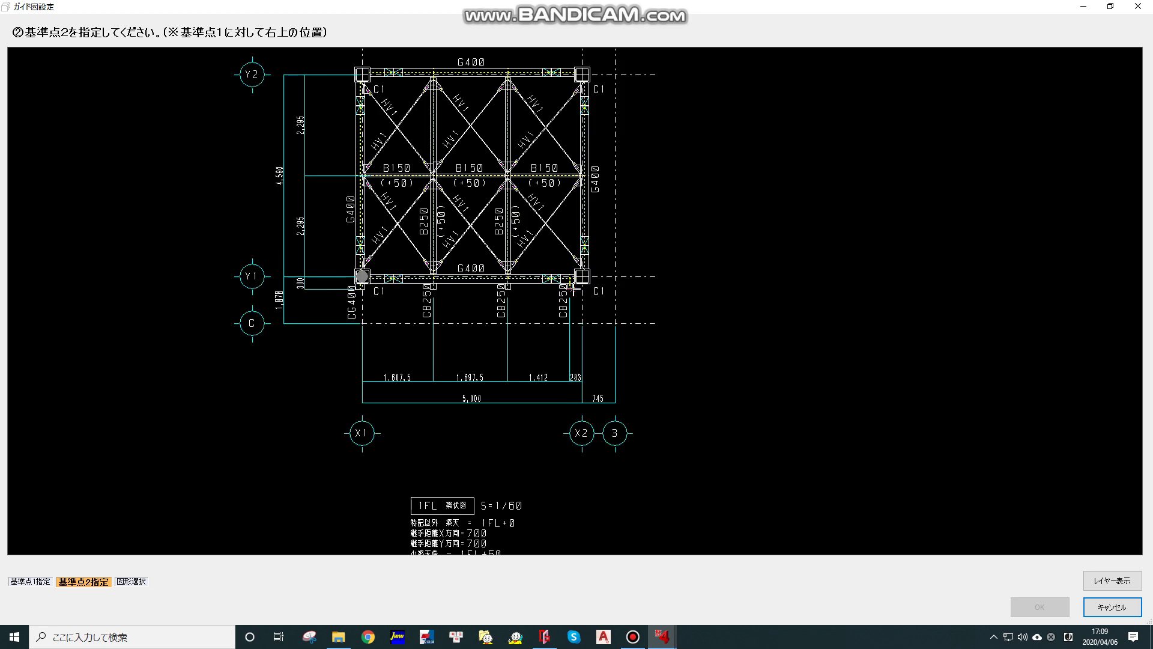
pyautogui.scroll(-1, 564, 241)
pyautogui.scroll(1, 601, 234)
pyautogui.scroll(3, 618, 237)
pyautogui.scroll(2, 621, 249)
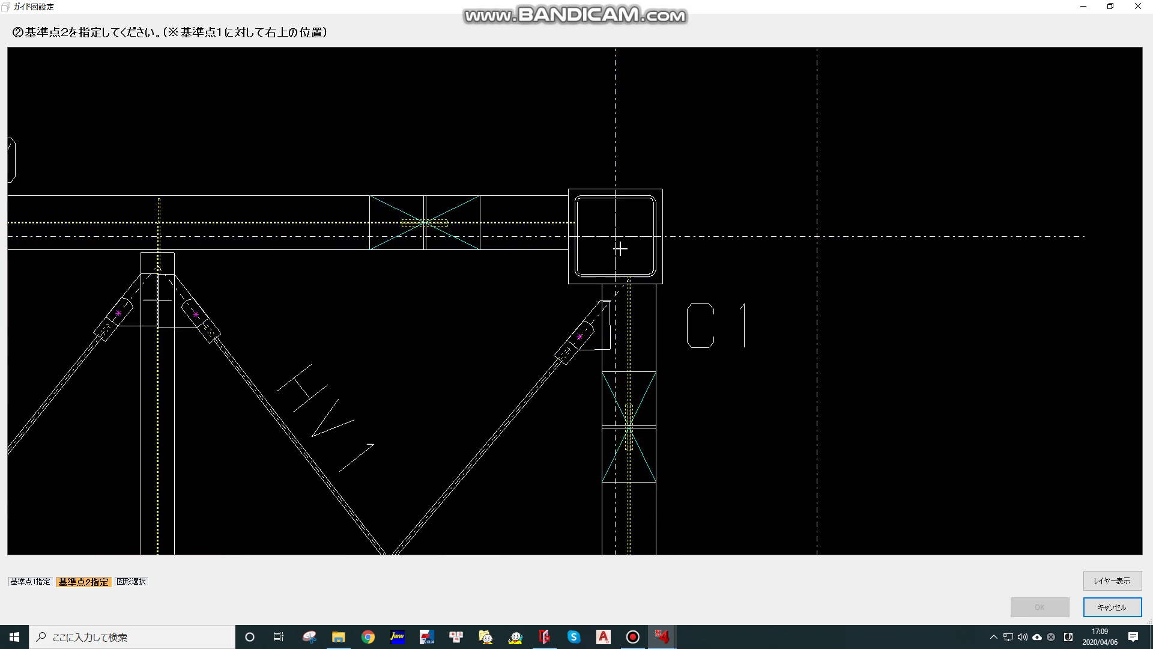
pyautogui.click(616, 237)
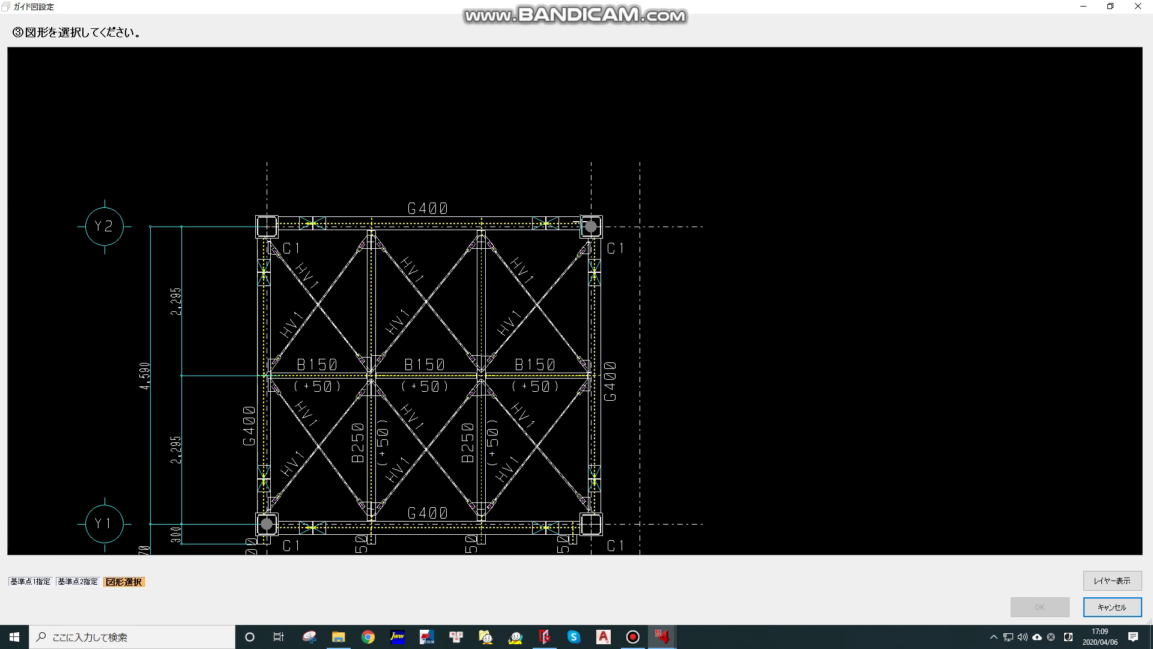
# Window-select the entire A-01 plan as the guide figure.
pyautogui.scroll(-5, 577, 222)
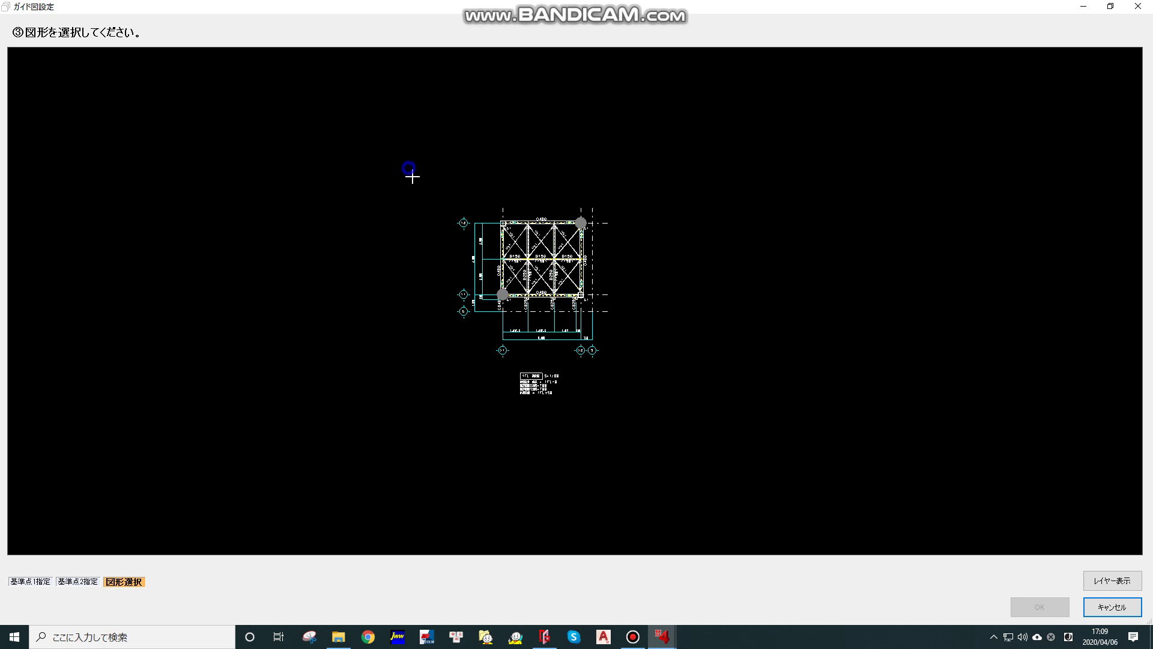
pyautogui.moveTo(408, 168); pyautogui.dragTo(671, 425)
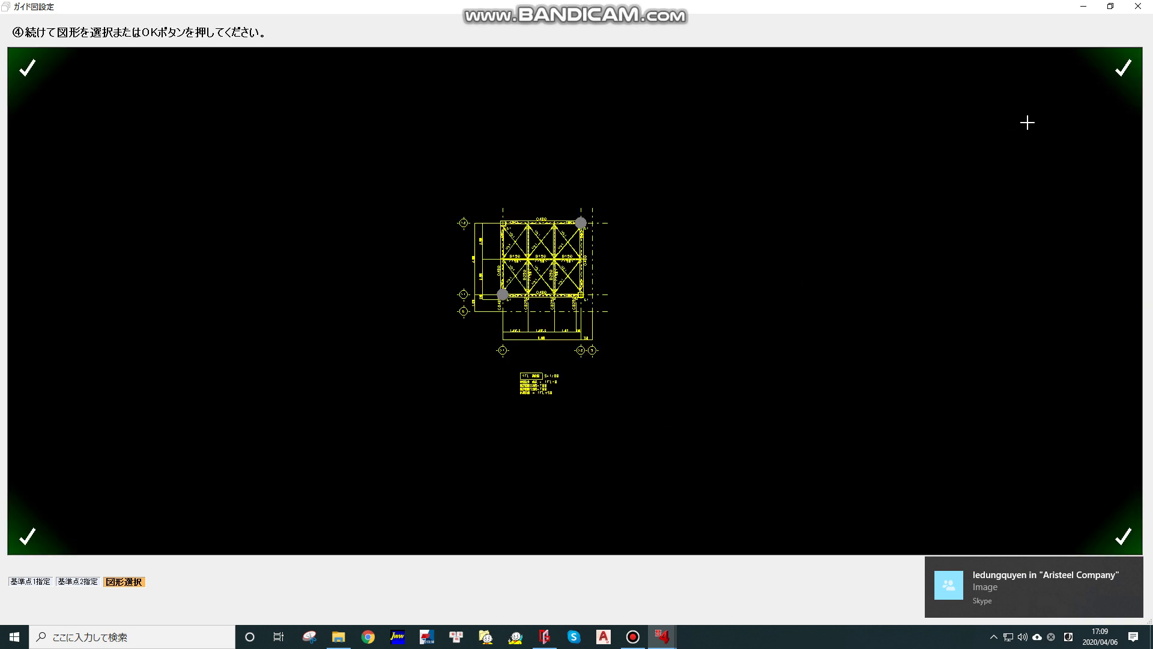
# Confirm the figure selection and align base point 1 to the X1/Y1 grid intersection.
pyautogui.click(1121, 67)
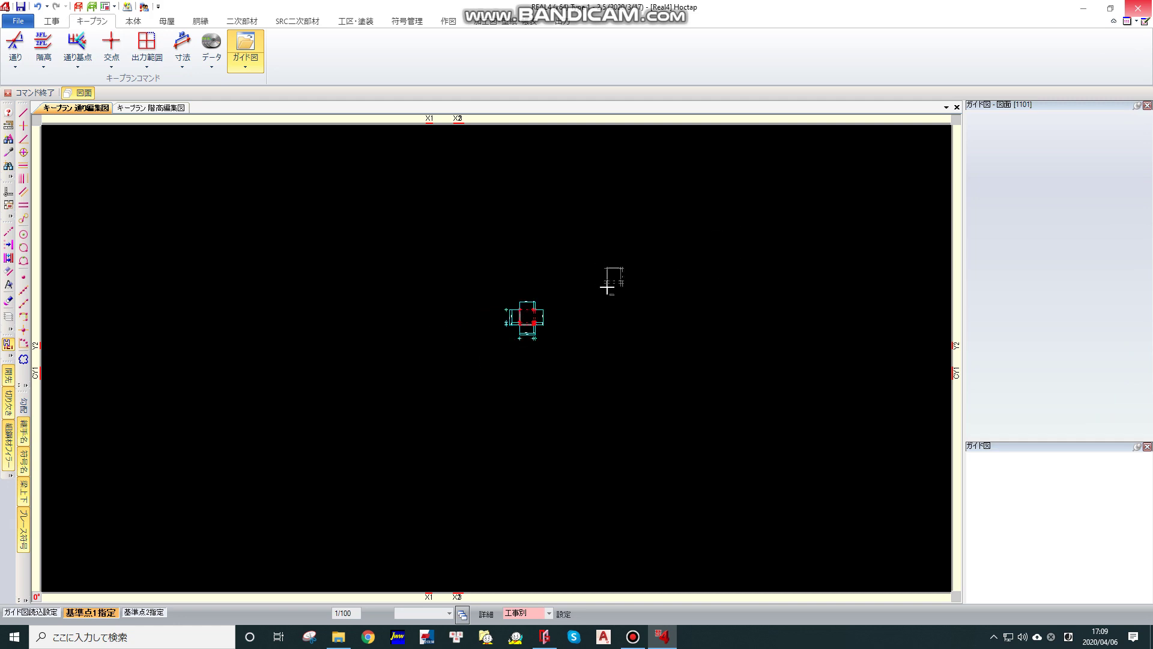
pyautogui.scroll(1, 606, 288)
pyautogui.scroll(2, 548, 313)
pyautogui.scroll(2, 514, 342)
pyautogui.scroll(1, 469, 348)
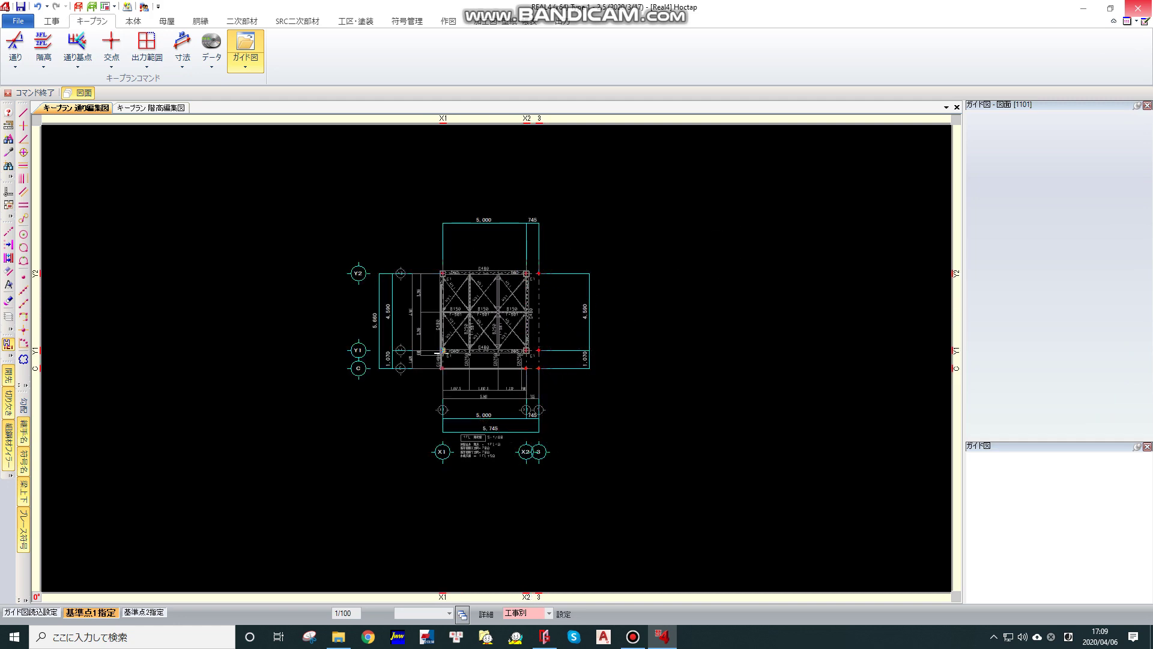
pyautogui.scroll(3, 457, 348)
pyautogui.scroll(1, 471, 342)
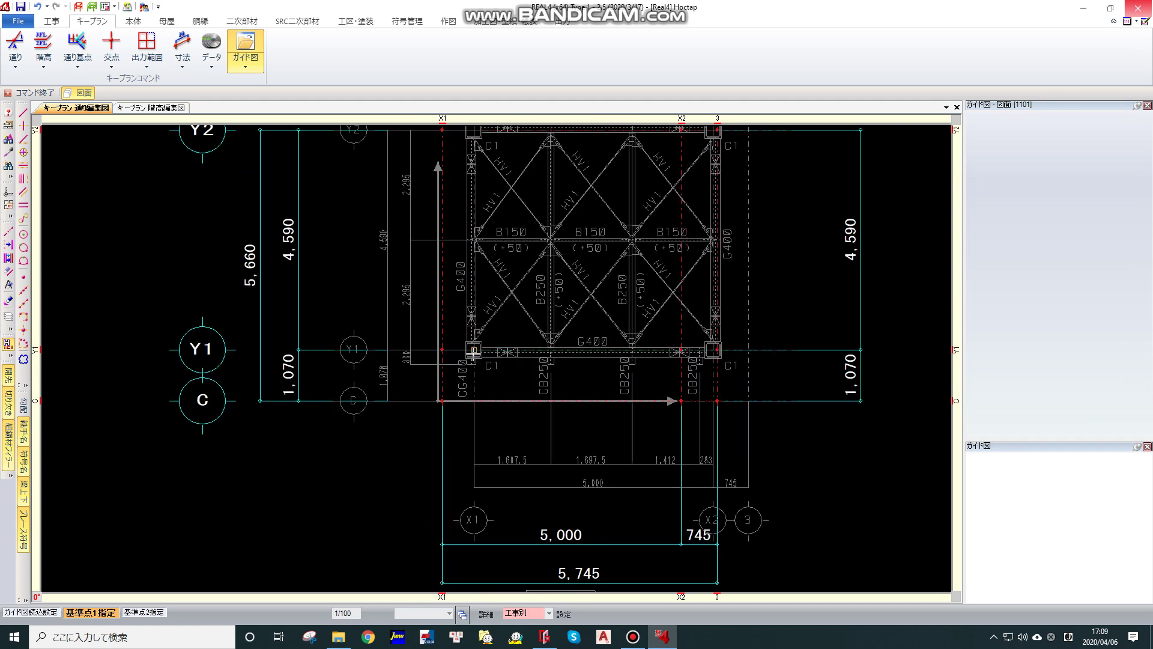
pyautogui.scroll(-2, 474, 353)
pyautogui.scroll(1, 456, 352)
pyautogui.scroll(-1, 420, 351)
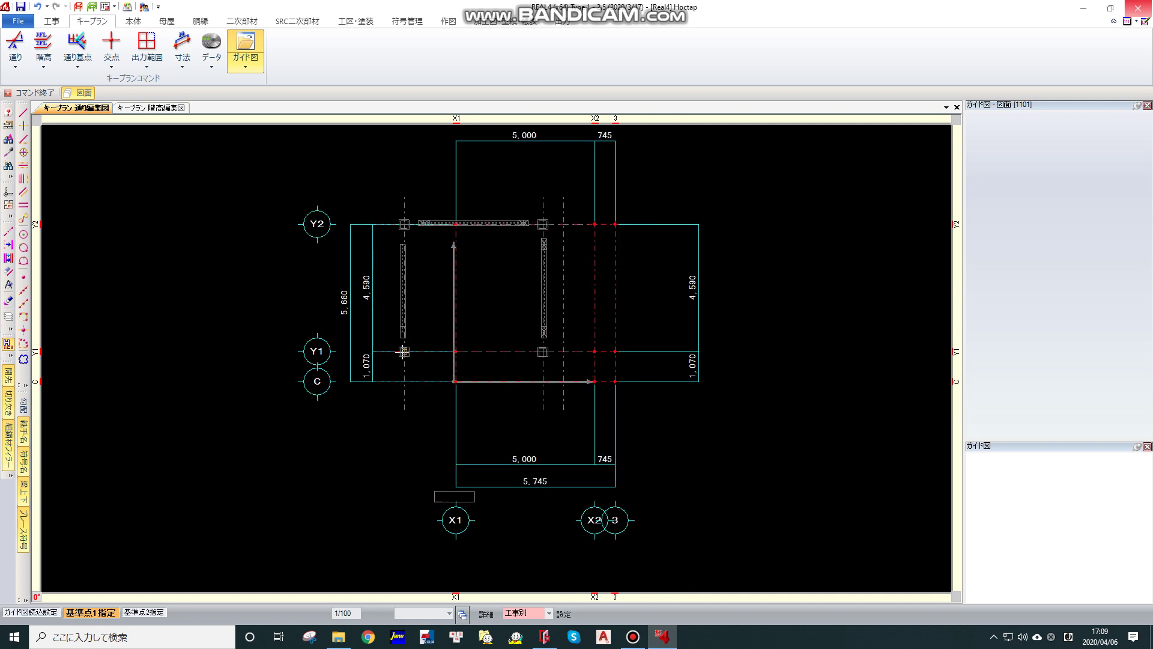
pyautogui.scroll(2, 447, 358)
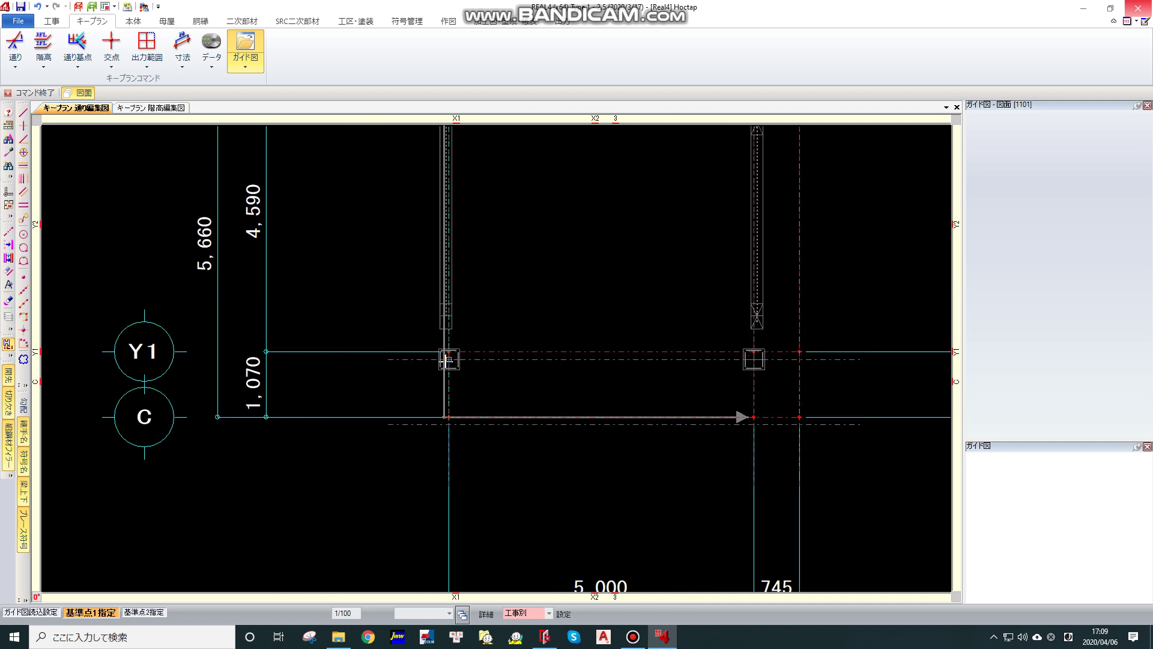
pyautogui.scroll(2, 447, 359)
pyautogui.click(453, 344)
# Align base point 2 to the X2/Y2 grid intersection.
pyautogui.scroll(-3, 470, 370)
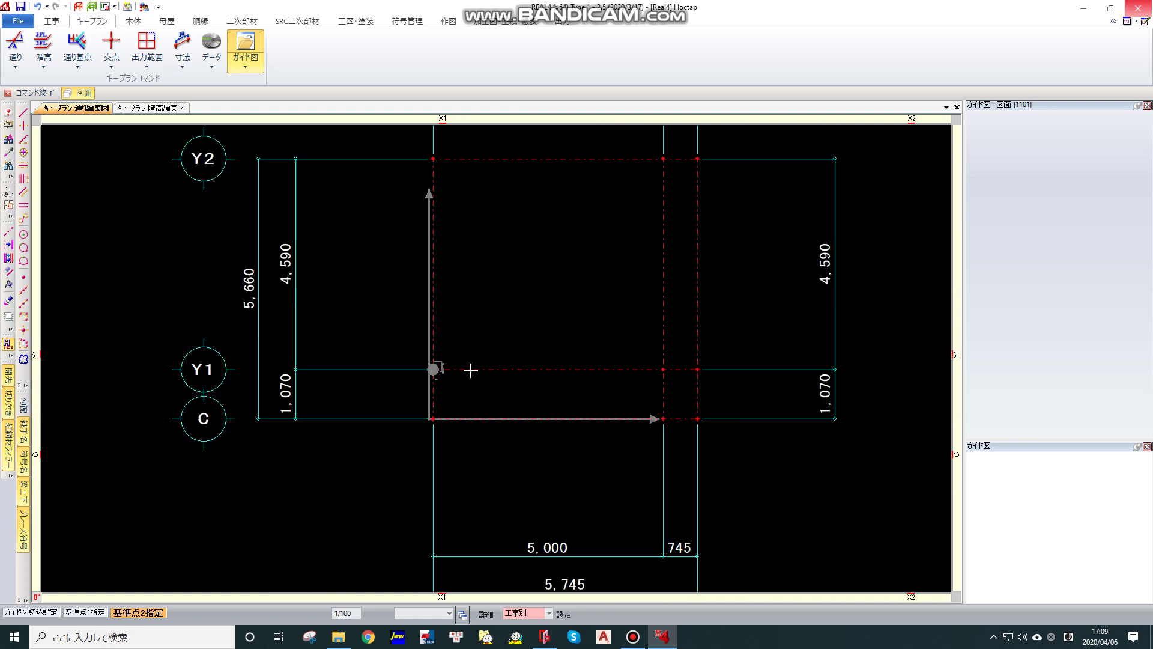
pyautogui.scroll(-1, 474, 367)
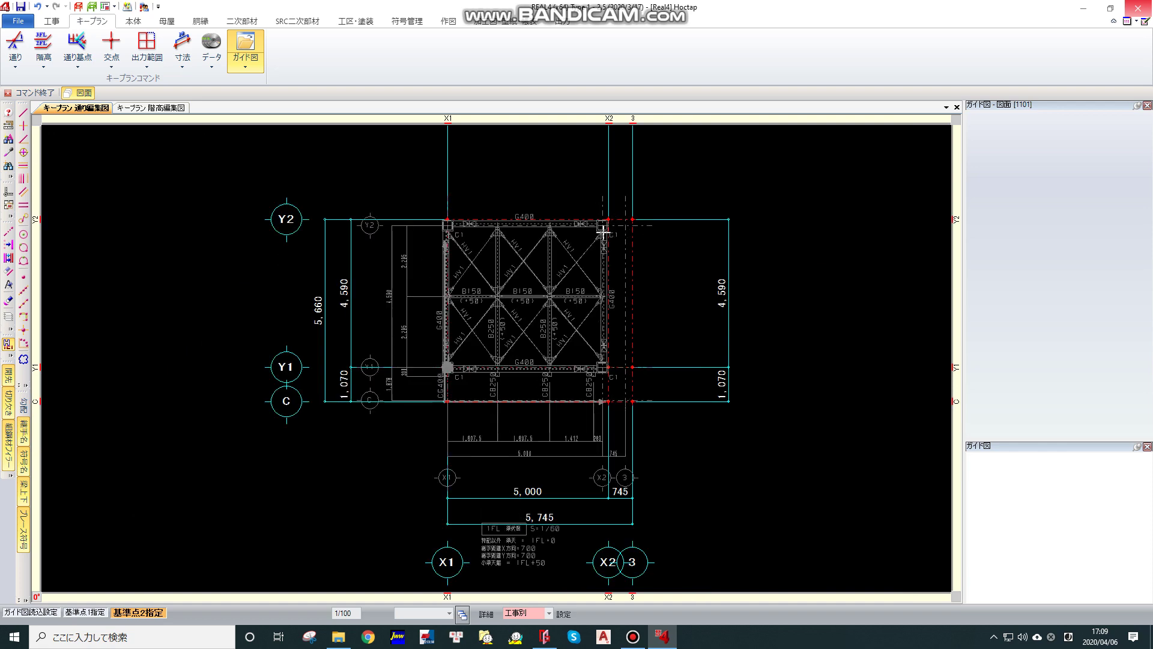
pyautogui.scroll(3, 603, 230)
pyautogui.click(615, 203)
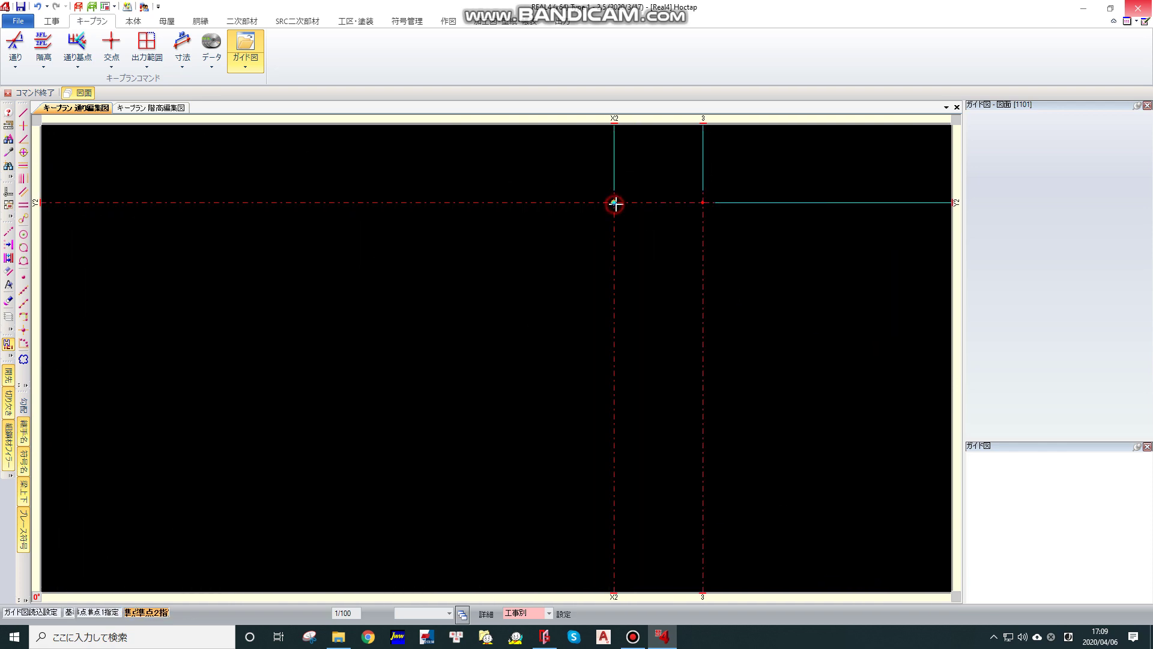
pyautogui.scroll(-3, 553, 236)
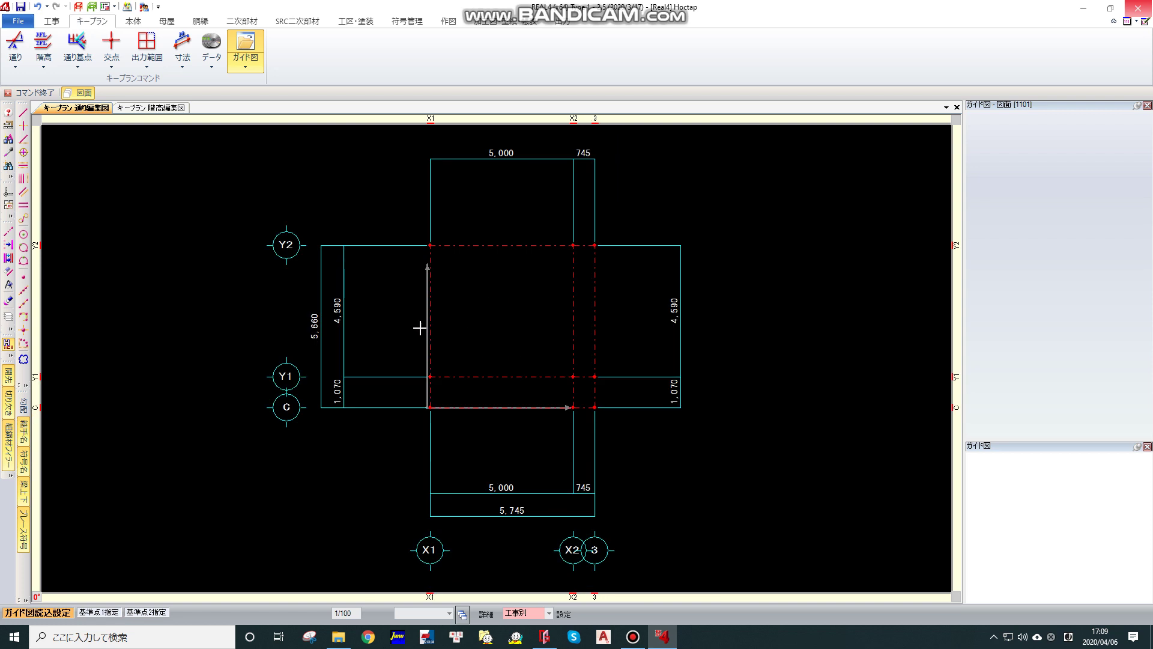
# Turn on 補助線 display under 共通 so the A-01 plan overlays the grid.
pyautogui.click(115, 6)
pyautogui.click(132, 42)
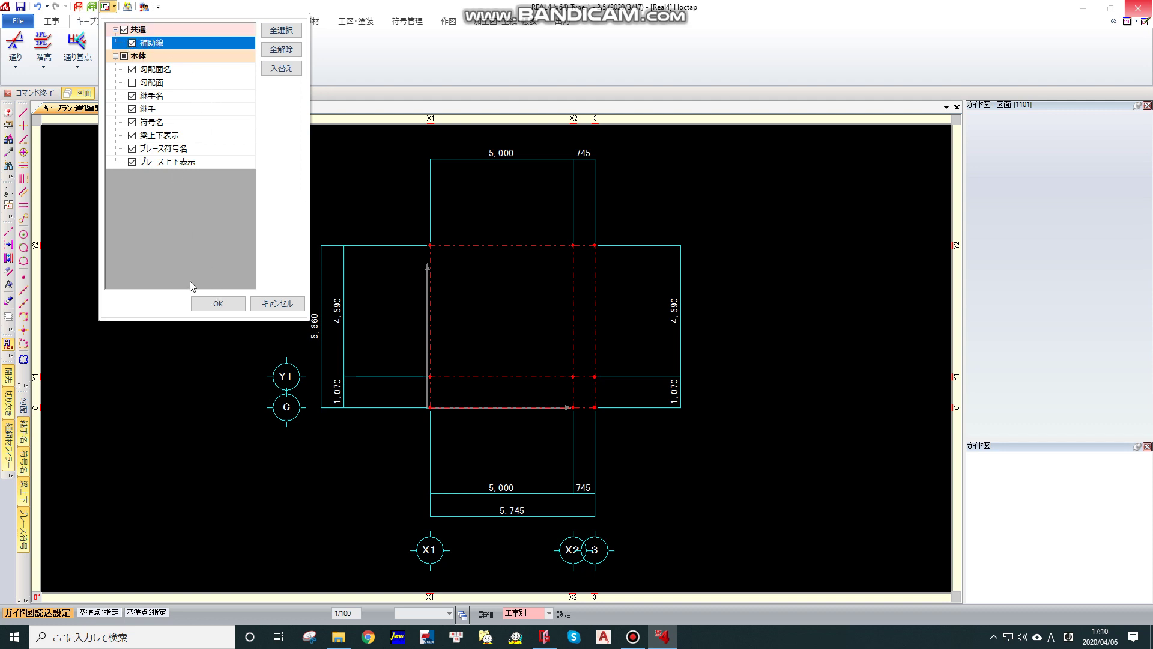
pyautogui.click(218, 305)
pyautogui.scroll(-2, 550, 333)
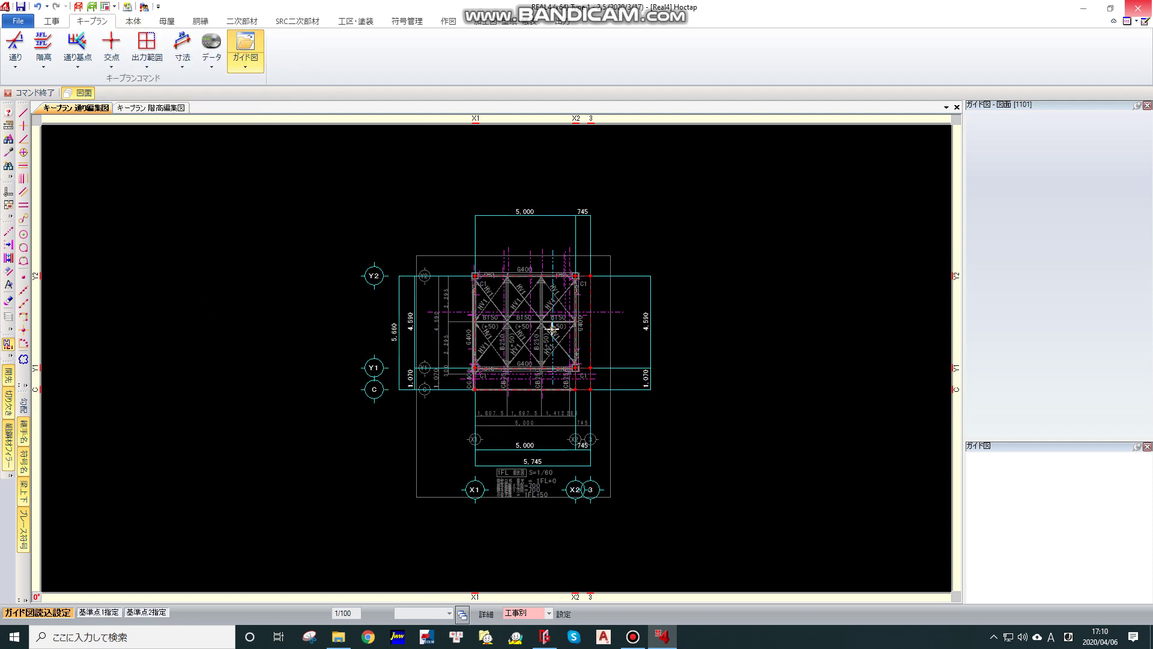
pyautogui.scroll(3, 524, 338)
pyautogui.scroll(-1, 525, 338)
pyautogui.scroll(1, 524, 339)
pyautogui.moveTo(532, 312); pyautogui.dragTo(461, 314, button='middle')
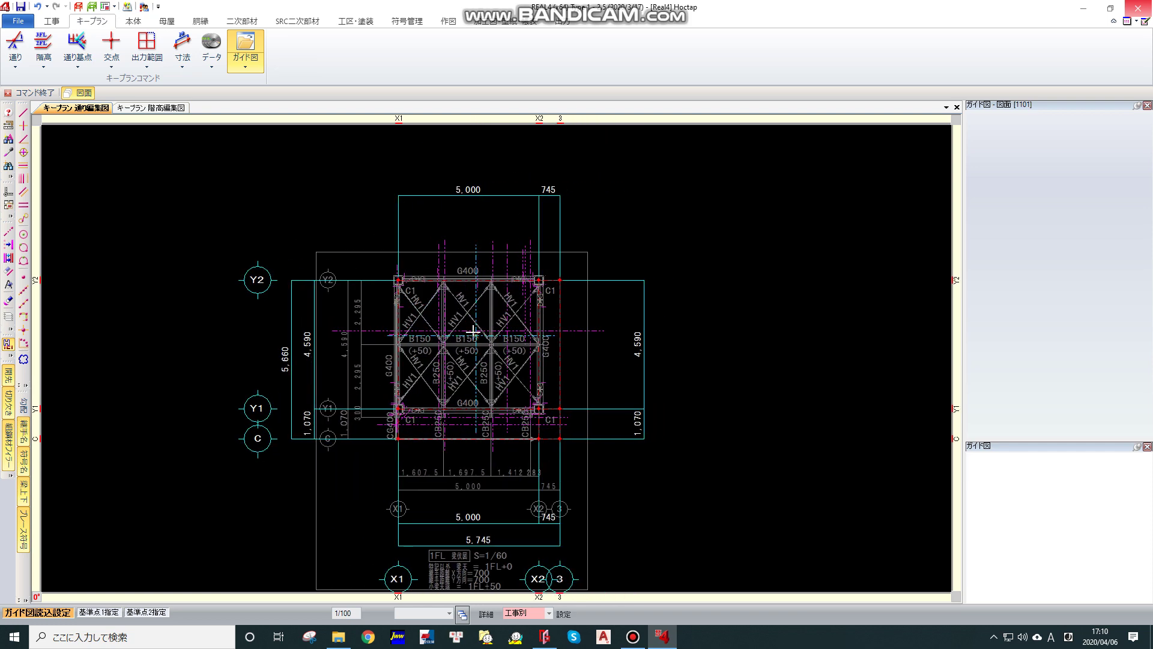
pyautogui.scroll(1, 461, 313)
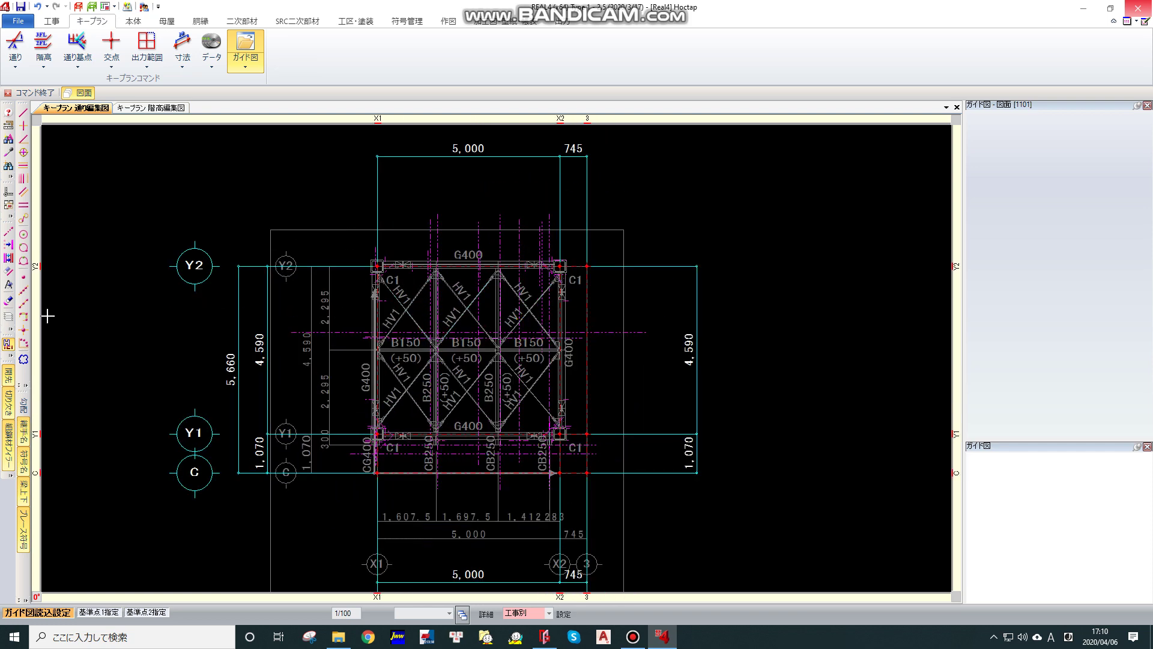
# In 補助レイヤー設定, rename the layer to 1FL, colour it Chocolate, and apply.
pyautogui.click(9, 318)
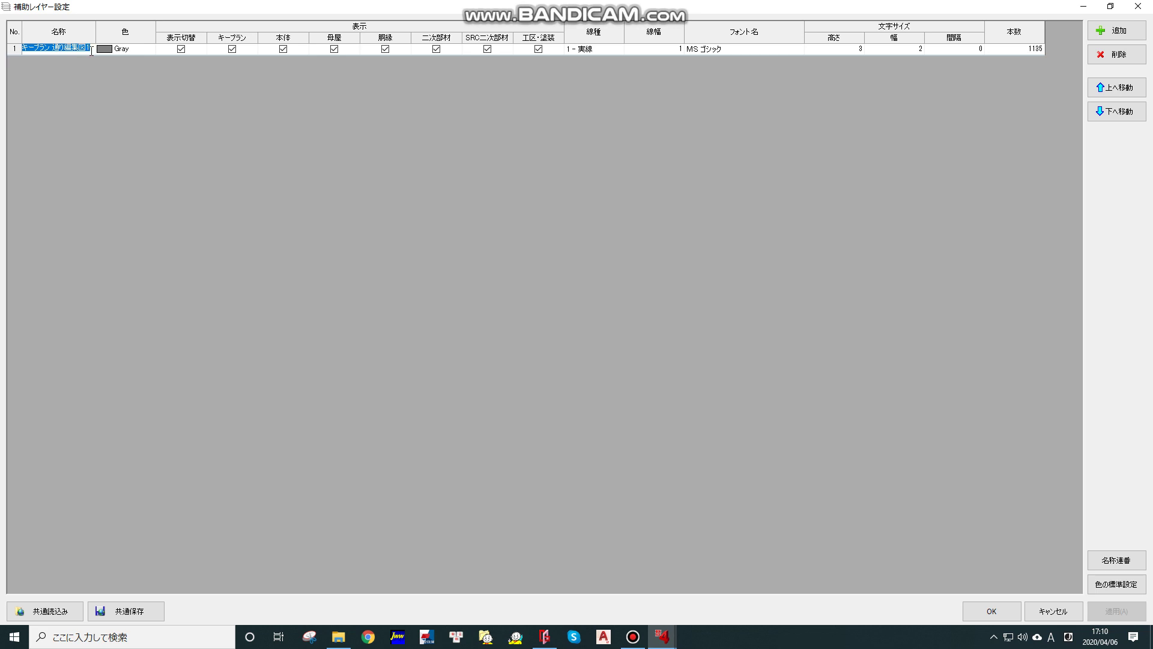
pyautogui.press('BackSpace')
pyautogui.write('1FL')
pyautogui.click(125, 49)
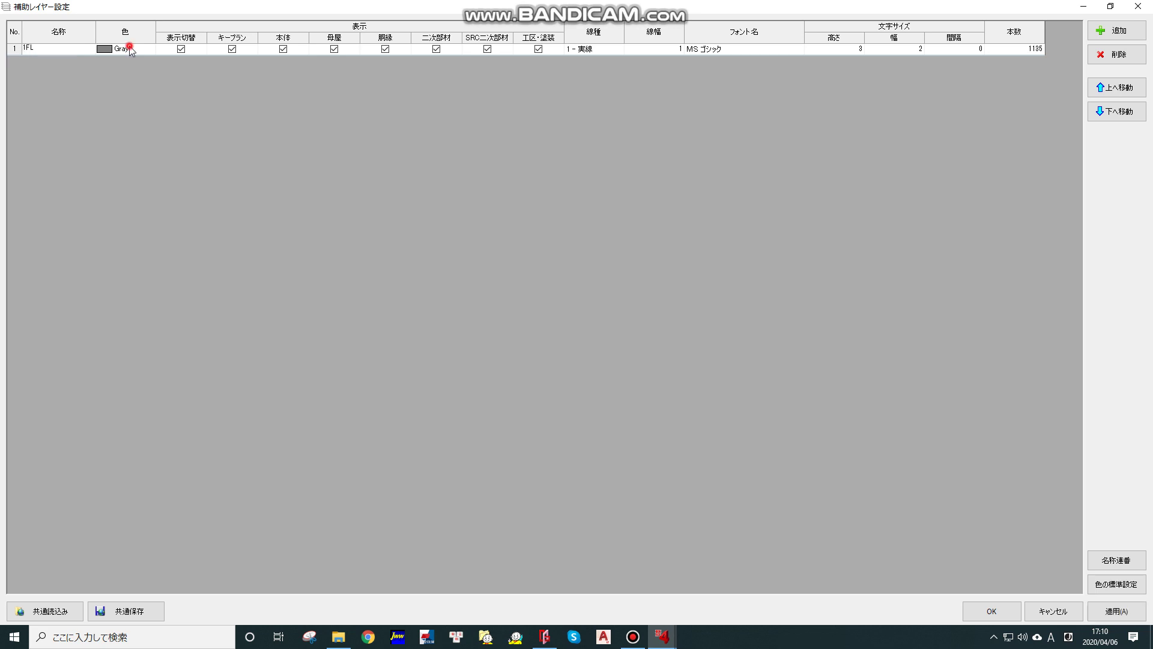
pyautogui.click(148, 50)
pyautogui.scroll(-2, 99, 140)
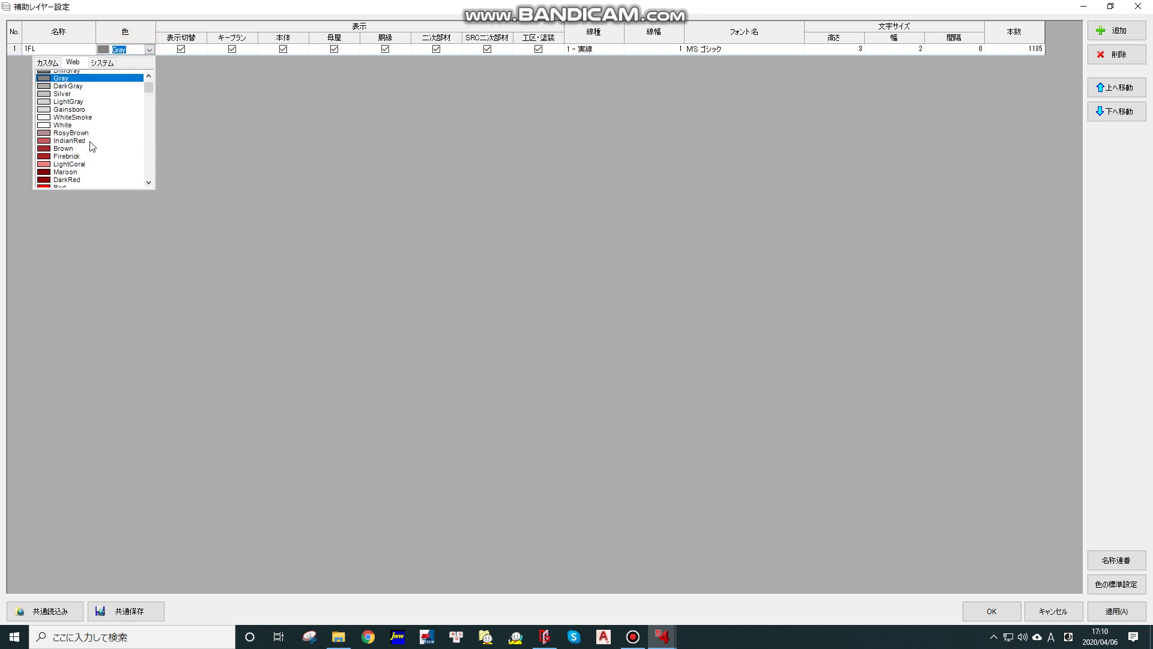
pyautogui.scroll(-2, 90, 147)
pyautogui.scroll(-2, 72, 145)
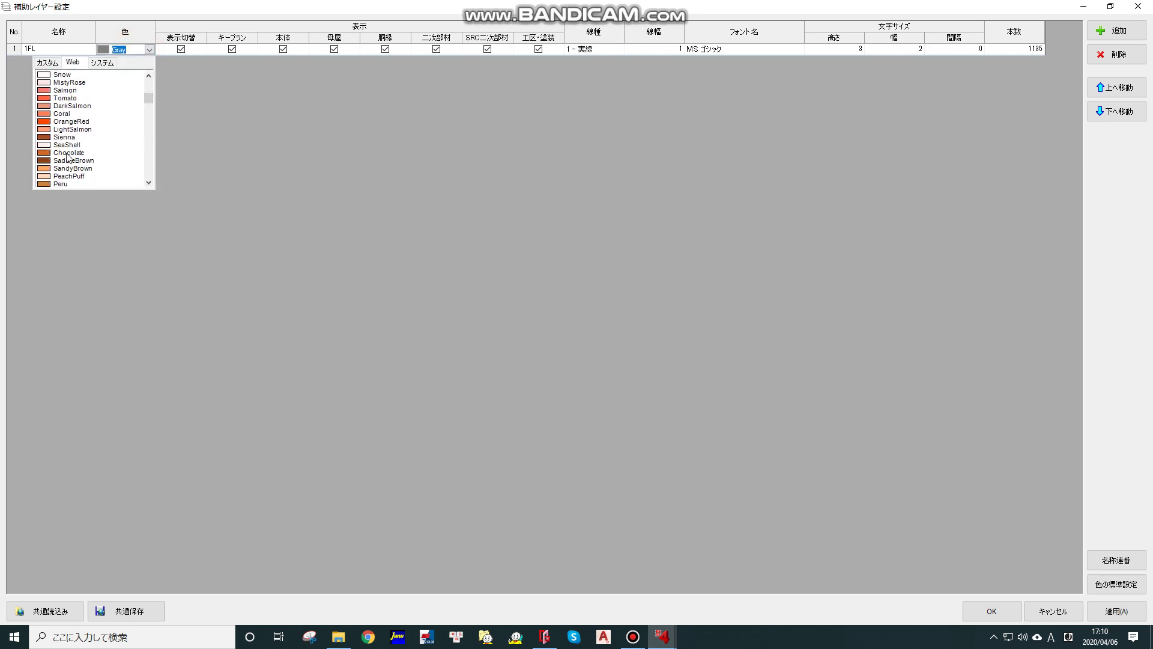
pyautogui.click(66, 153)
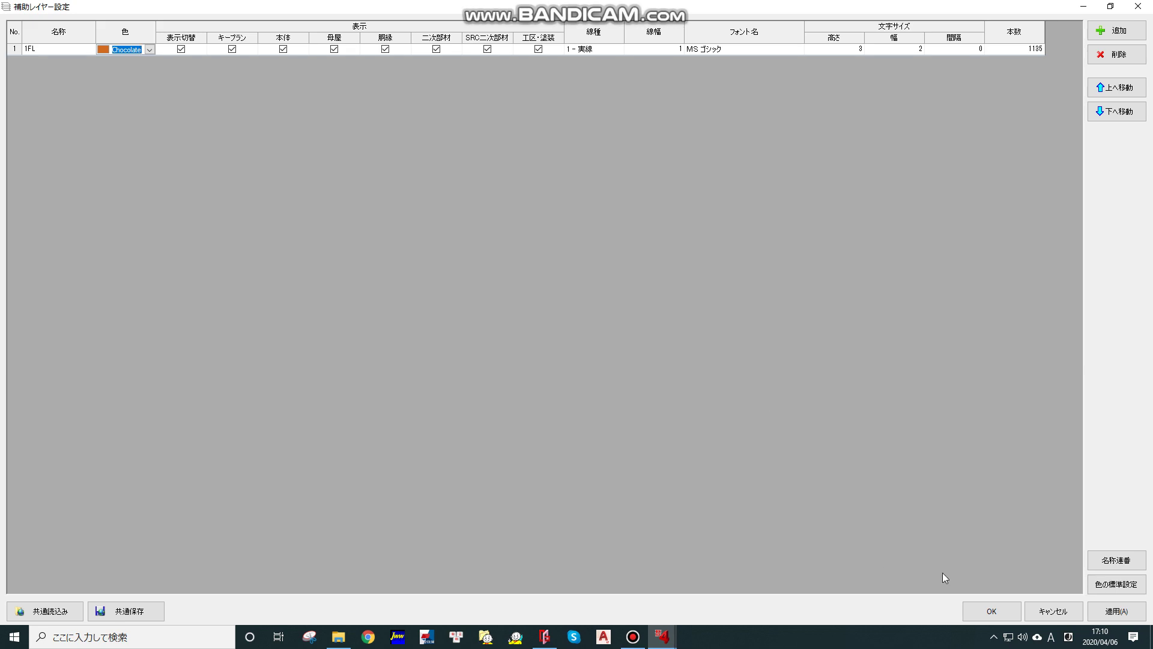
pyautogui.click(988, 610)
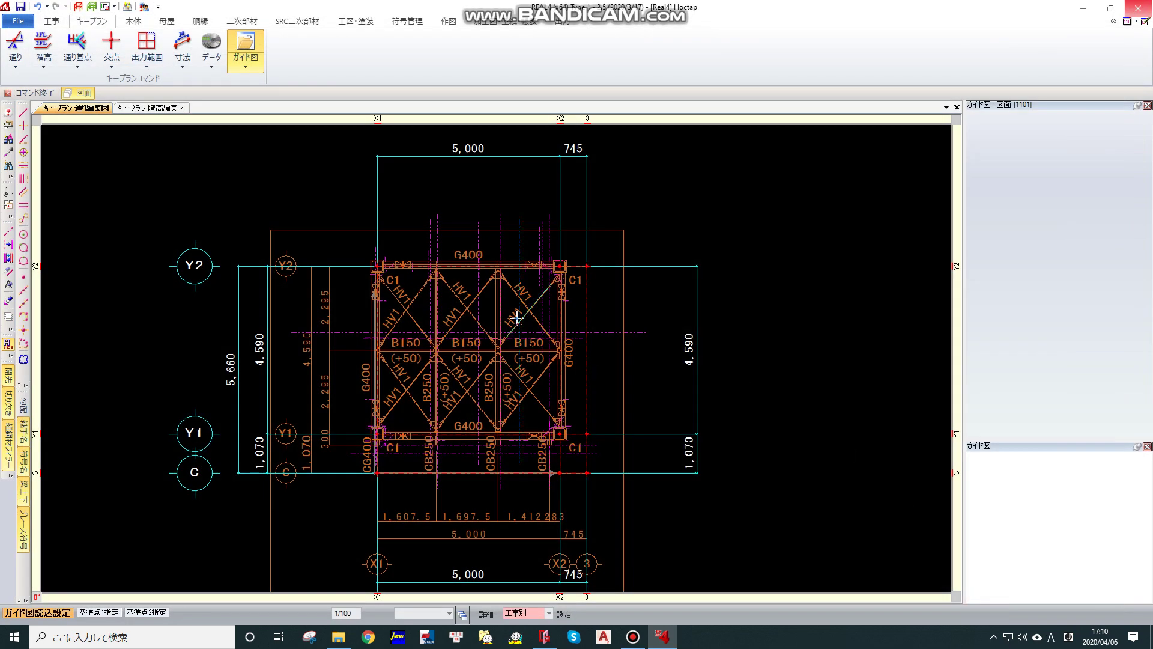
pyautogui.scroll(3, 472, 323)
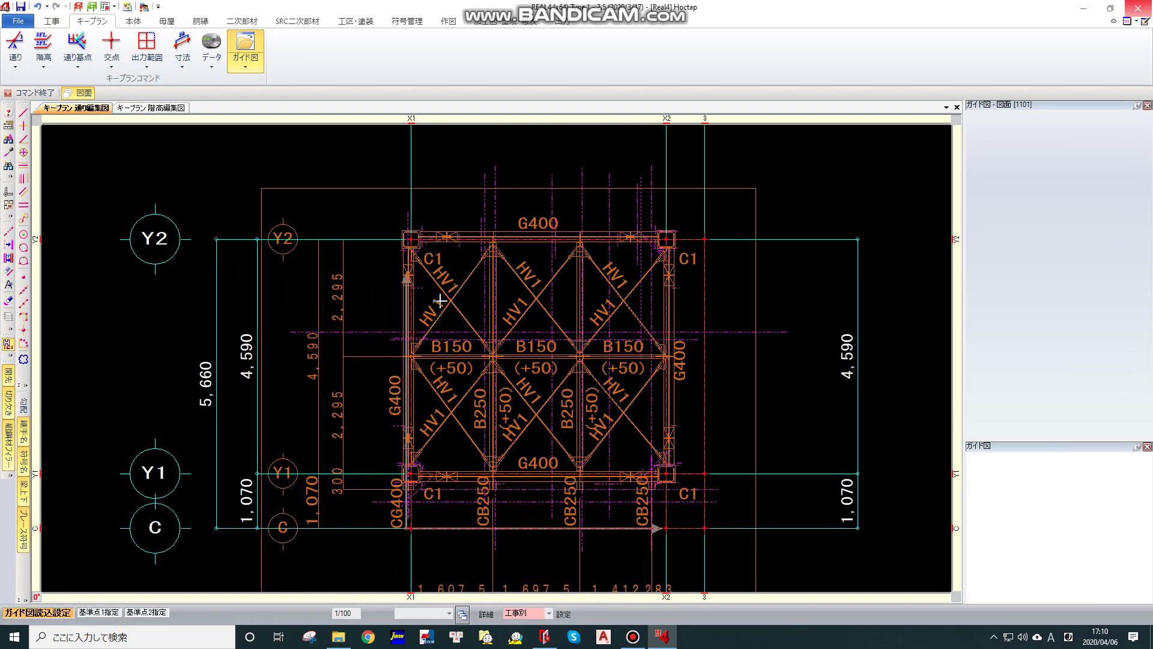
pyautogui.scroll(-2, 414, 348)
pyautogui.scroll(-1, 382, 338)
pyautogui.scroll(1, 384, 361)
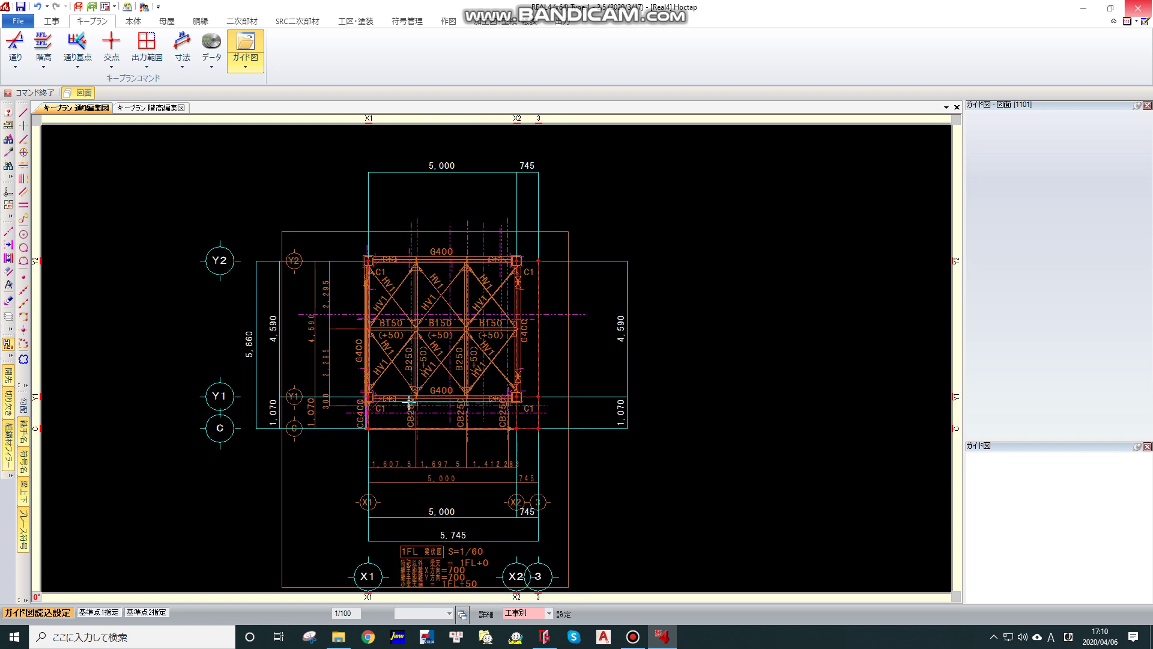
pyautogui.scroll(-1, 360, 341)
pyautogui.scroll(1, 391, 342)
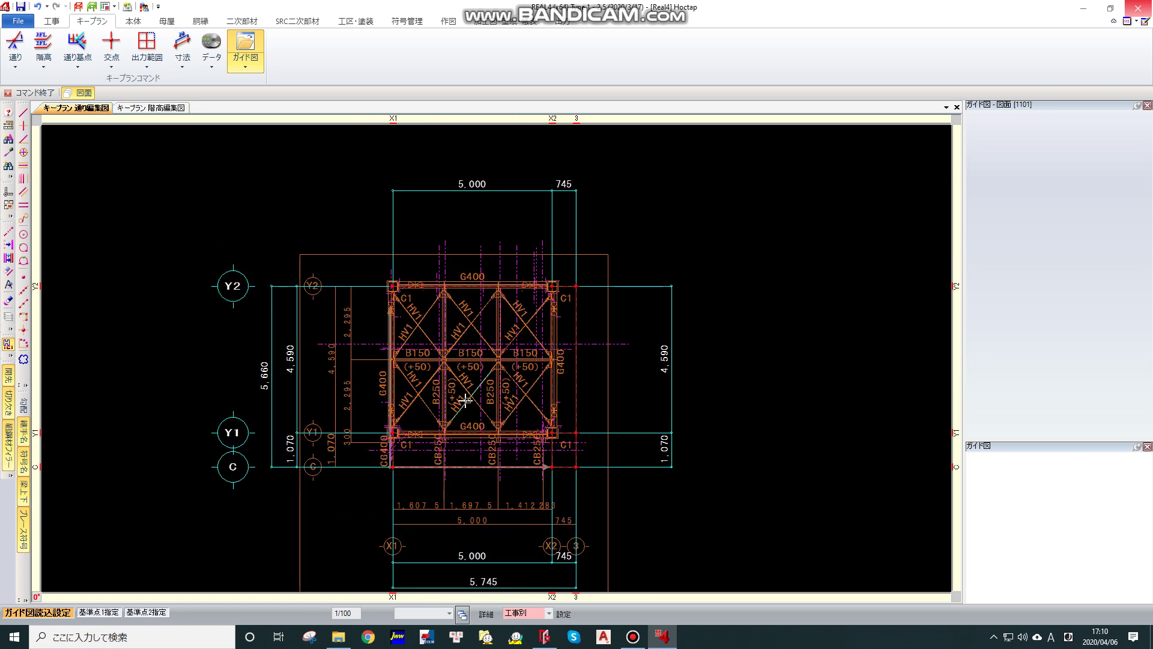
pyautogui.scroll(1, 416, 338)
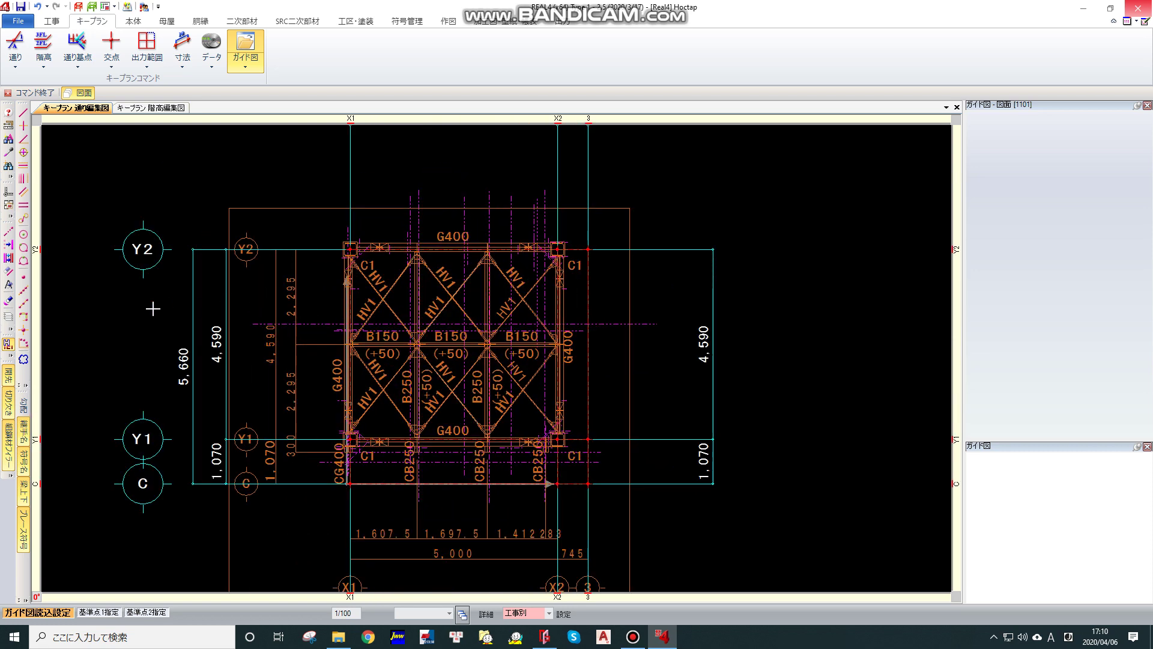
# Uncheck every 表示 option for layer 1FL in 補助レイヤー設定 and apply.
pyautogui.click(8, 317)
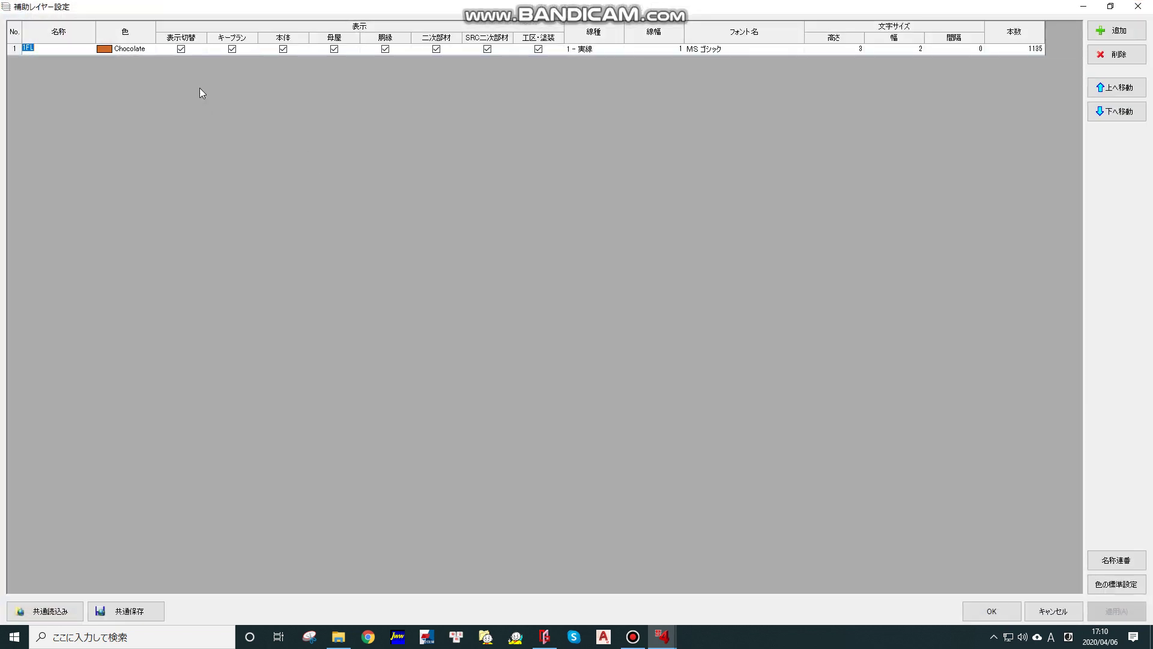
pyautogui.click(181, 49)
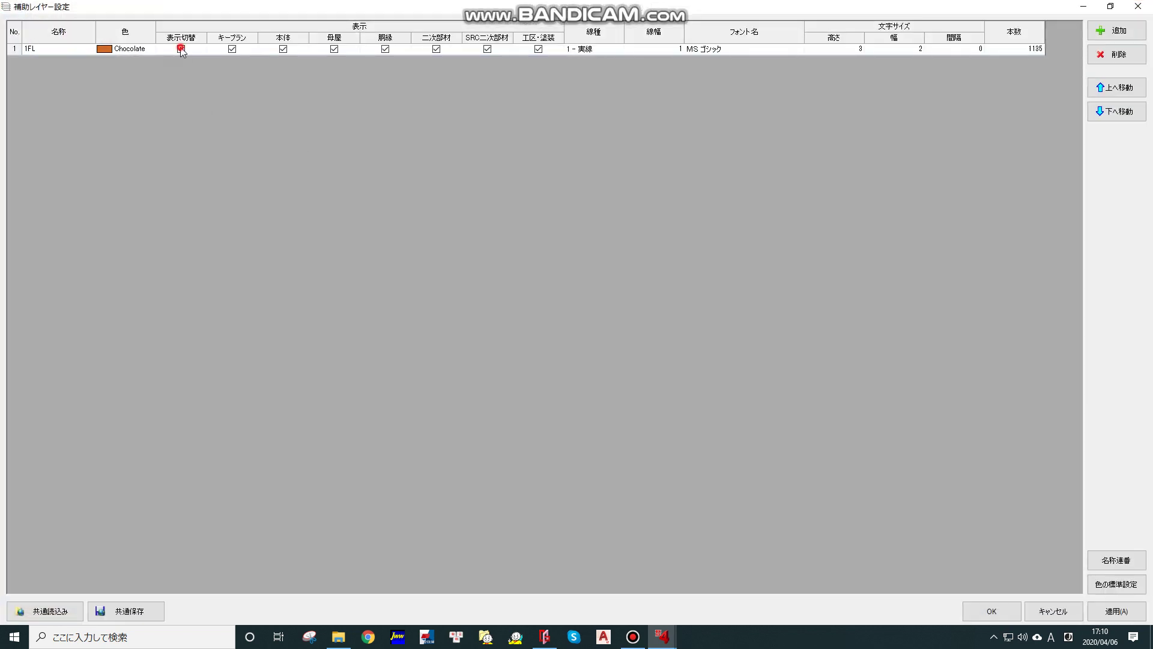
pyautogui.click(977, 612)
pyautogui.scroll(-2, 577, 355)
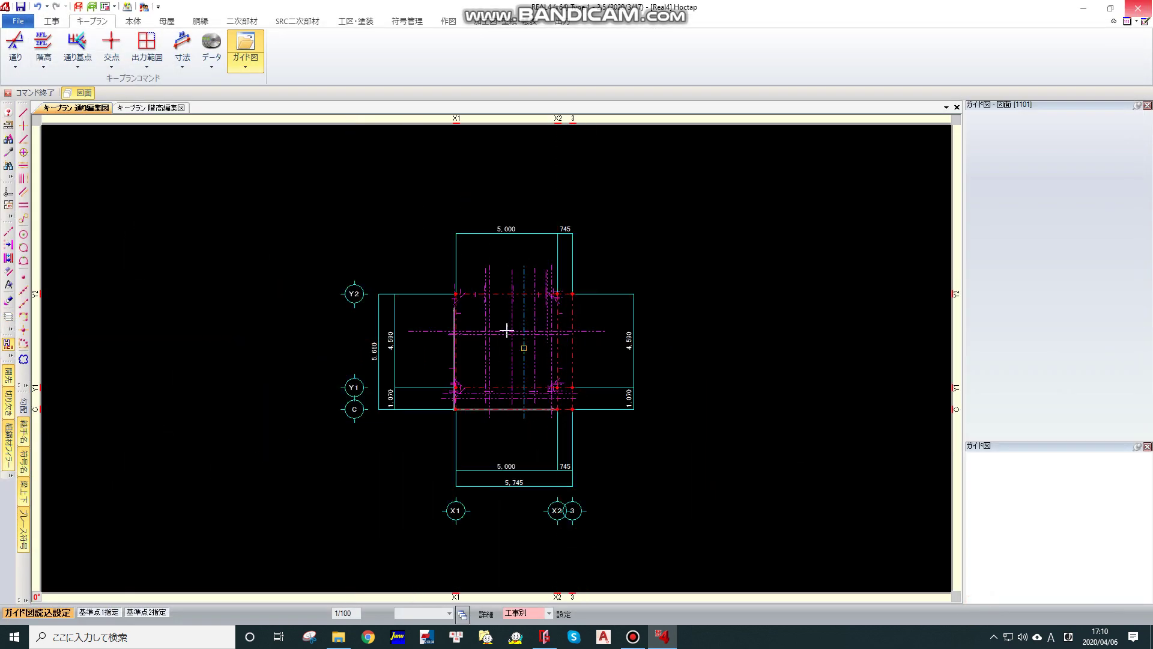
pyautogui.scroll(1, 506, 330)
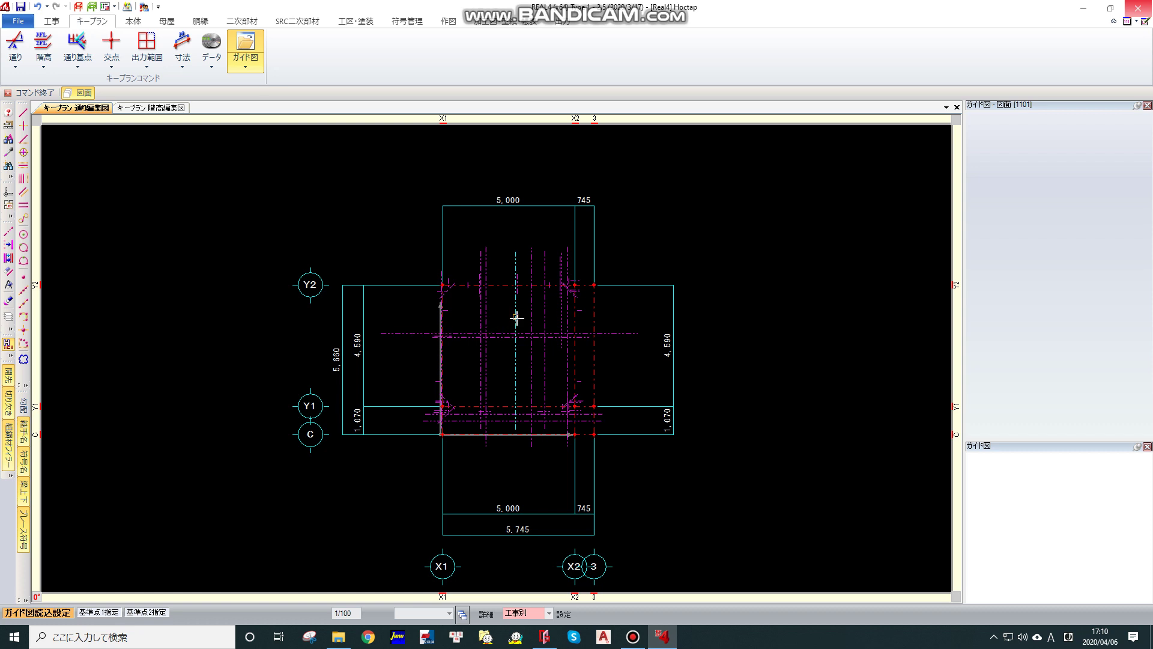
pyautogui.scroll(-1, 516, 319)
pyautogui.scroll(-1, 531, 329)
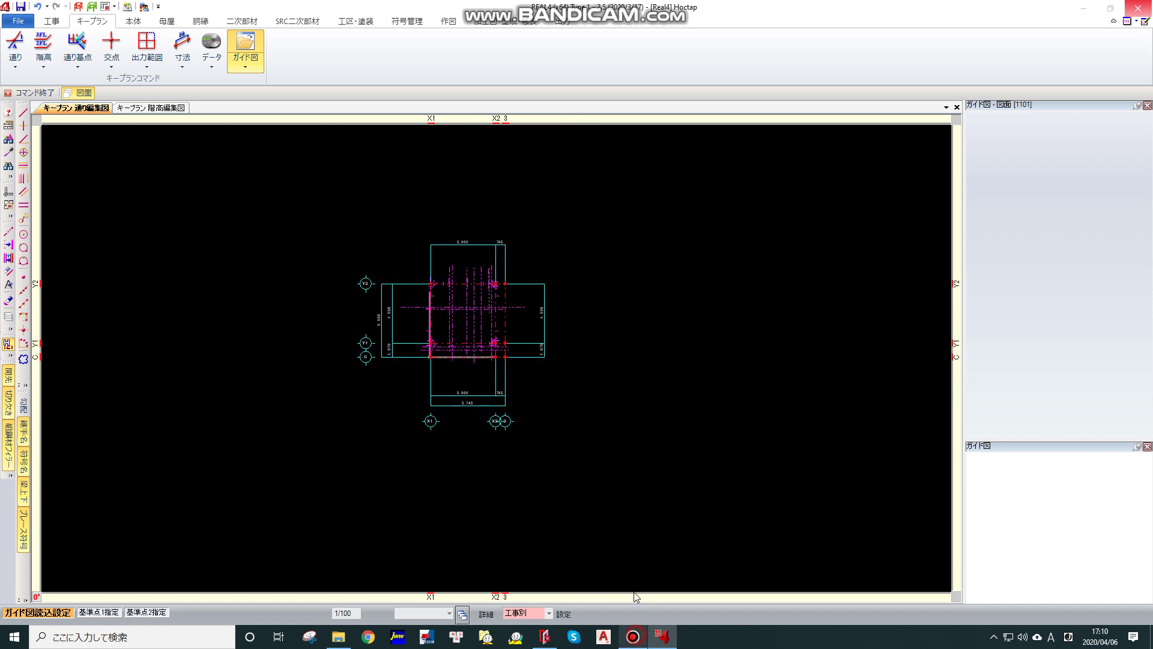